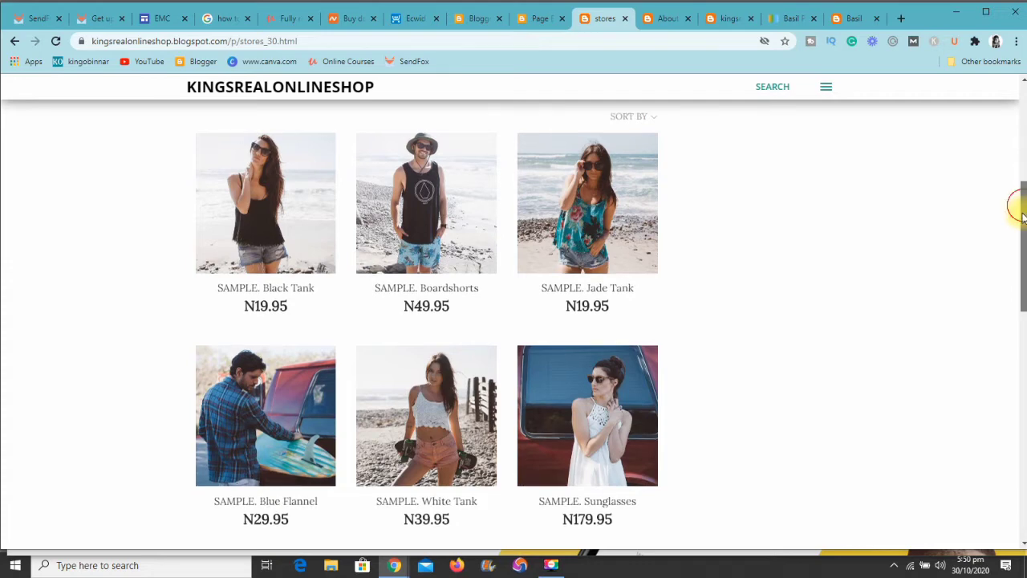
Step: Switch from the store page to the Blogger dashboard, open the blog's settings and save the title kingsrealonlineshop
{"action": "left_click_drag", "start_coordinate": [1024, 206], "coordinate": [1006, 131]}
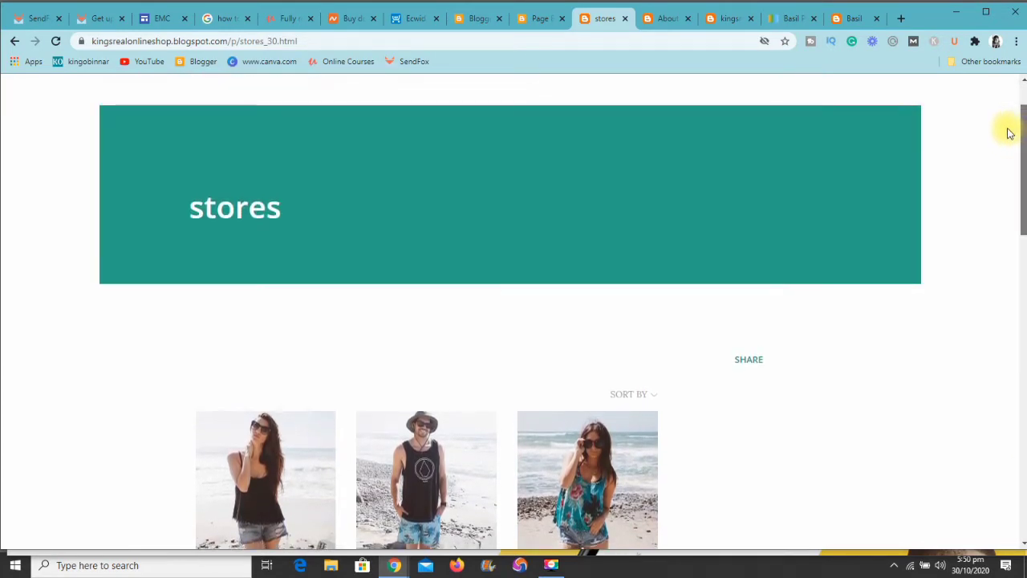
{"action": "left_click", "coordinate": [470, 19]}
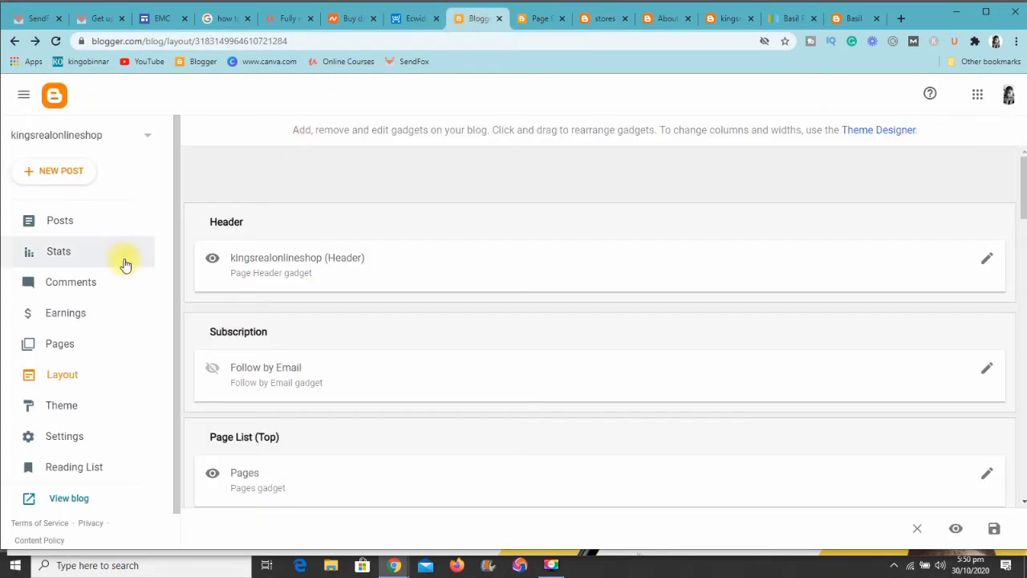
{"action": "left_click", "coordinate": [63, 445]}
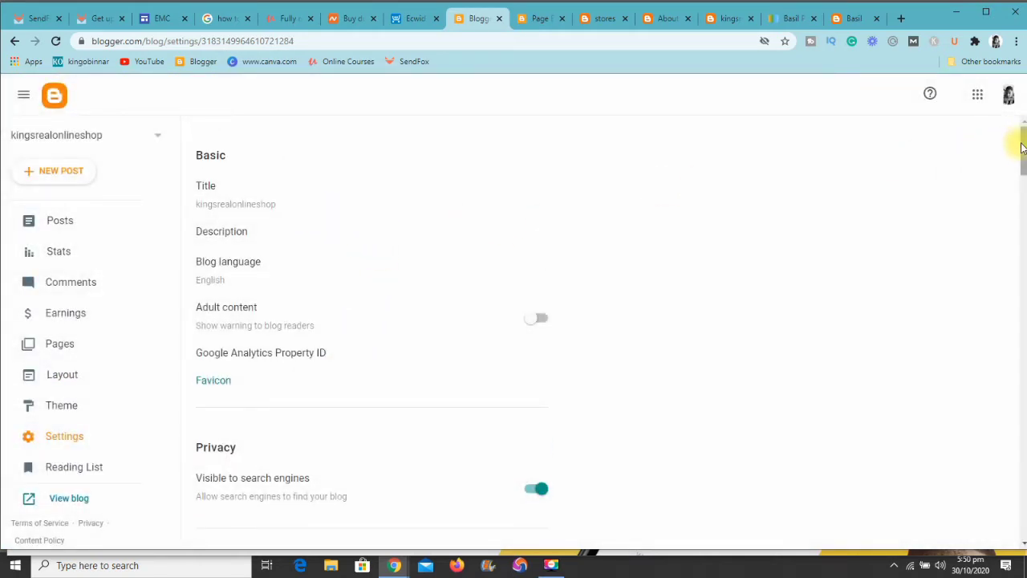
{"action": "left_click_drag", "start_coordinate": [1022, 145], "coordinate": [1025, 118]}
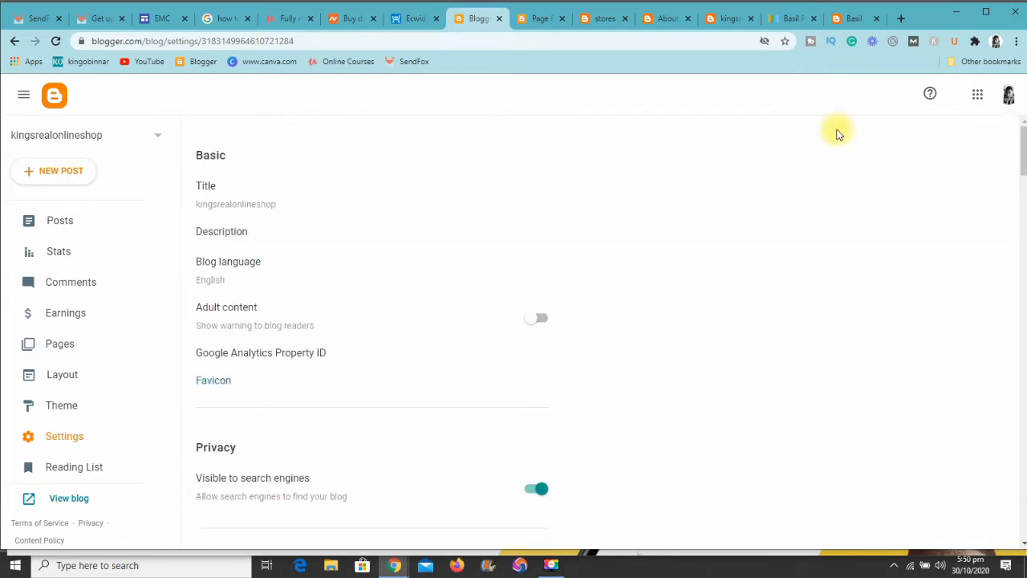
{"action": "left_click", "coordinate": [283, 200]}
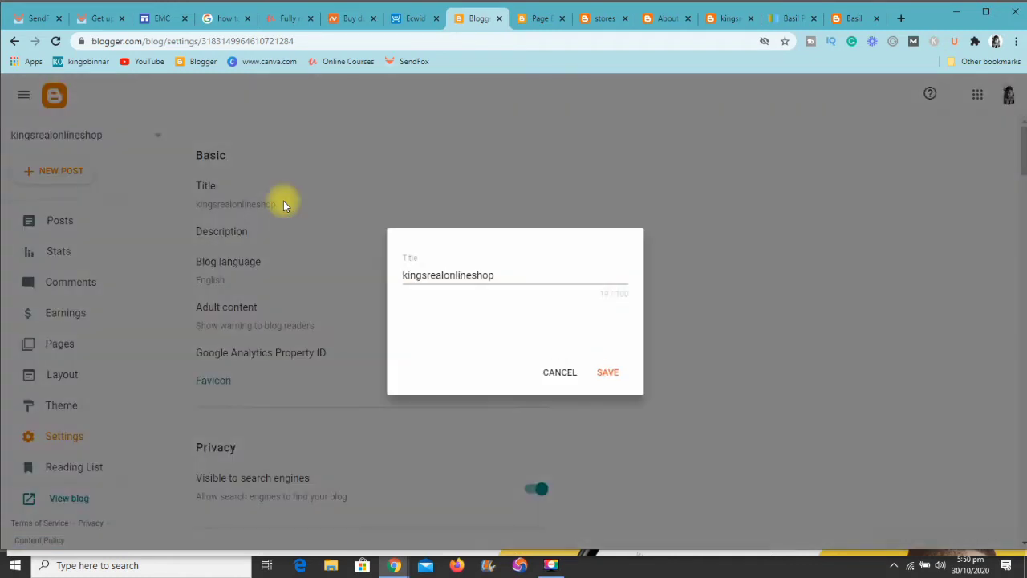
{"action": "left_click", "coordinate": [603, 372]}
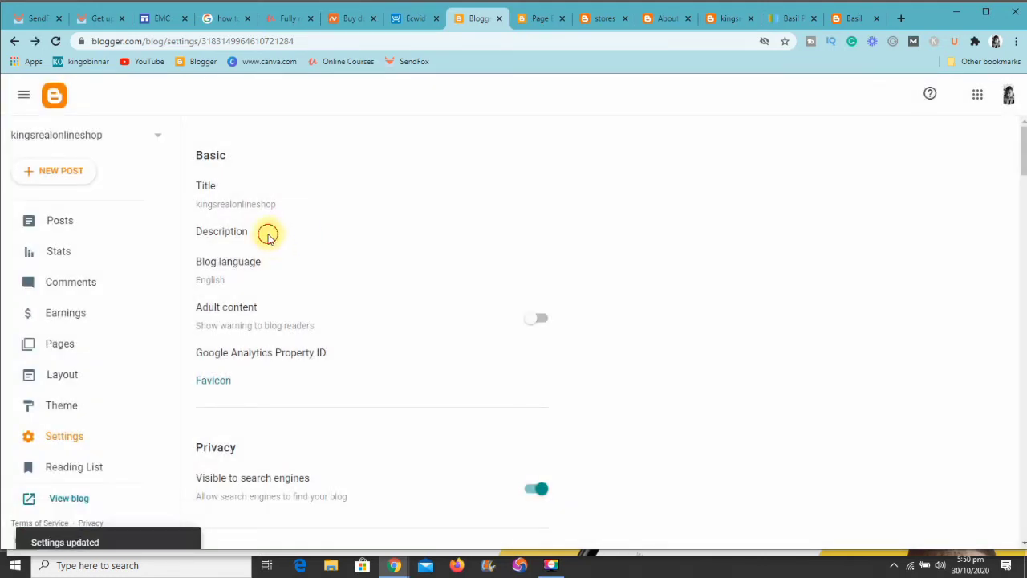
Step: Try entering a blog description, clear the trial text and save the empty field
{"action": "left_click", "coordinate": [268, 233]}
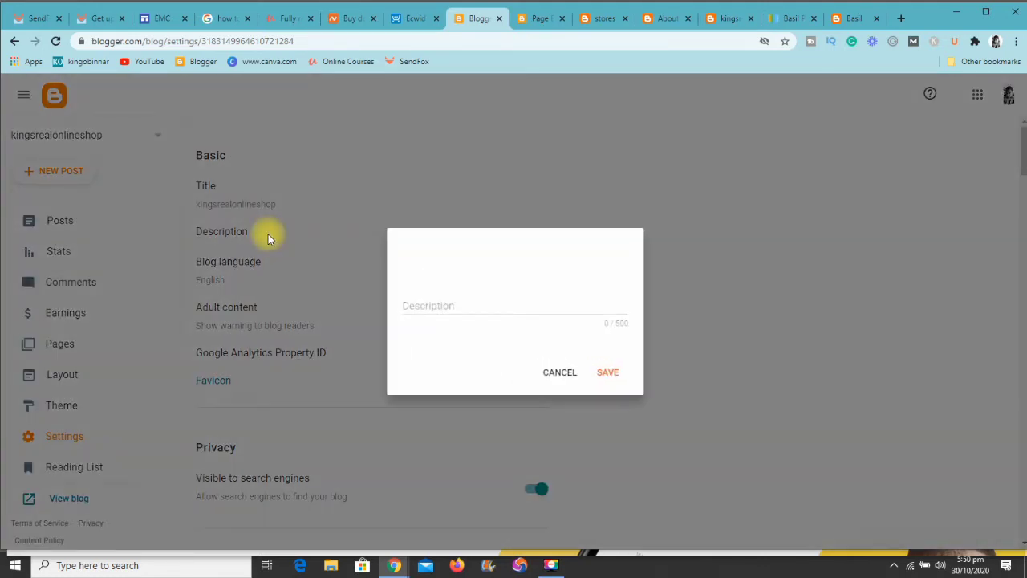
{"action": "left_click", "coordinate": [472, 302]}
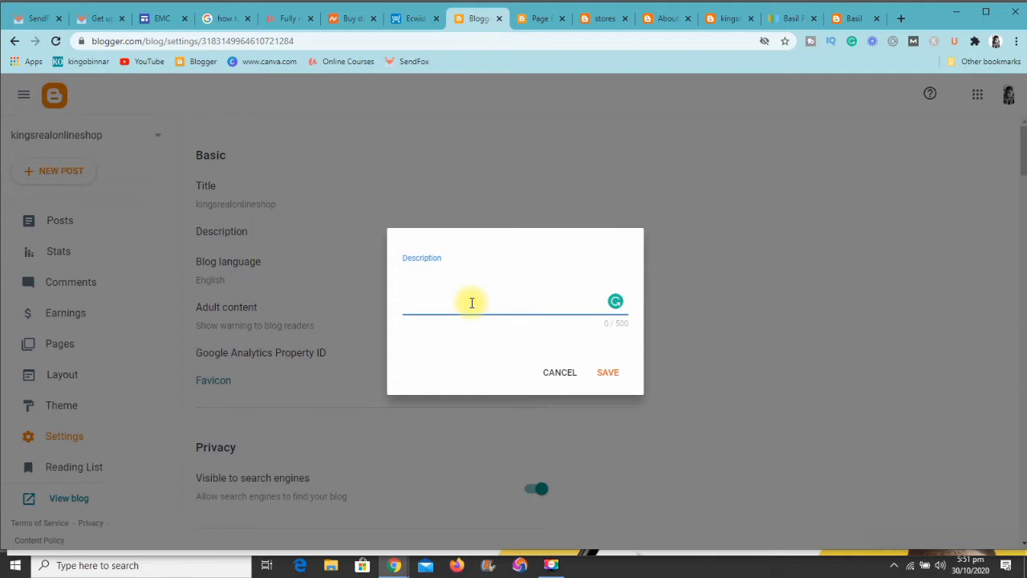
{"action": "type", "text": "ectro"}
{"action": "key", "text": "BackSpace"}
{"action": "key", "text": "BackSpace"}
{"action": "key", "text": "BackSpace"}
{"action": "key", "text": "BackSpace"}
{"action": "type", "text": "f"}
{"action": "key", "text": "BackSpace"}
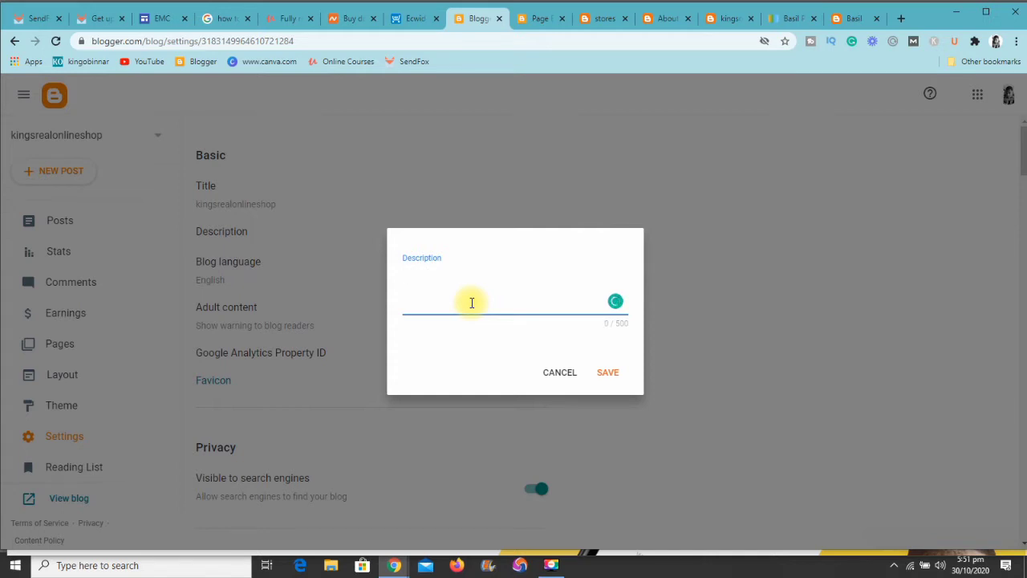
{"action": "left_click", "coordinate": [610, 376]}
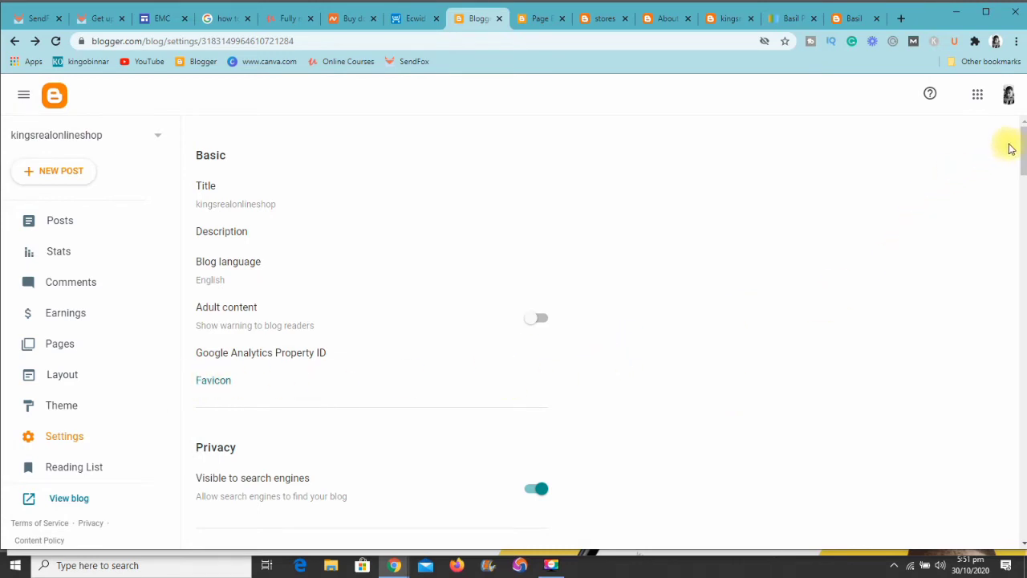
Step: Enable the search description under Meta tags, view its entry field and cancel without entering text
{"action": "left_click_drag", "start_coordinate": [1023, 144], "coordinate": [1024, 172]}
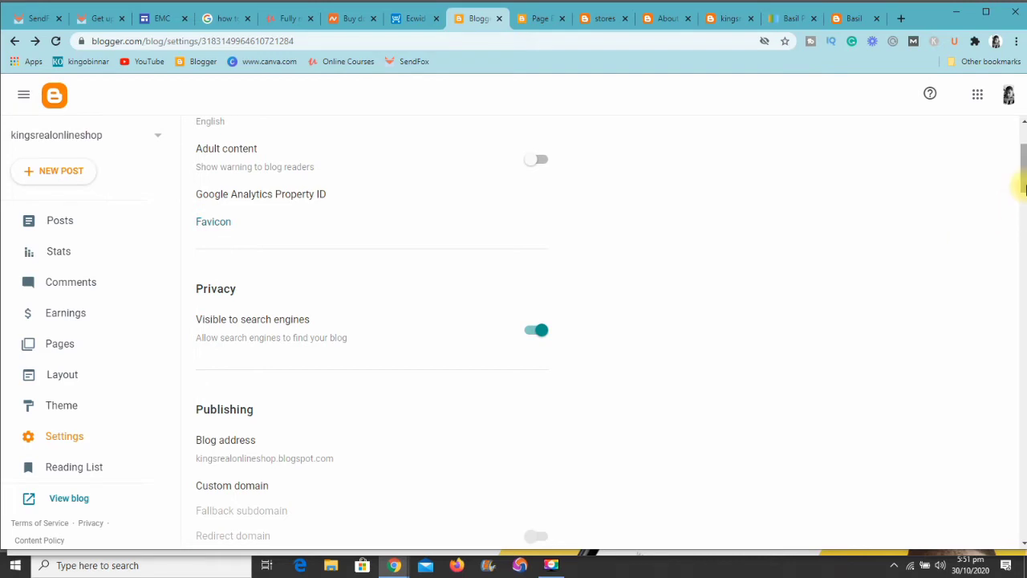
{"action": "left_click_drag", "start_coordinate": [1023, 186], "coordinate": [1023, 414]}
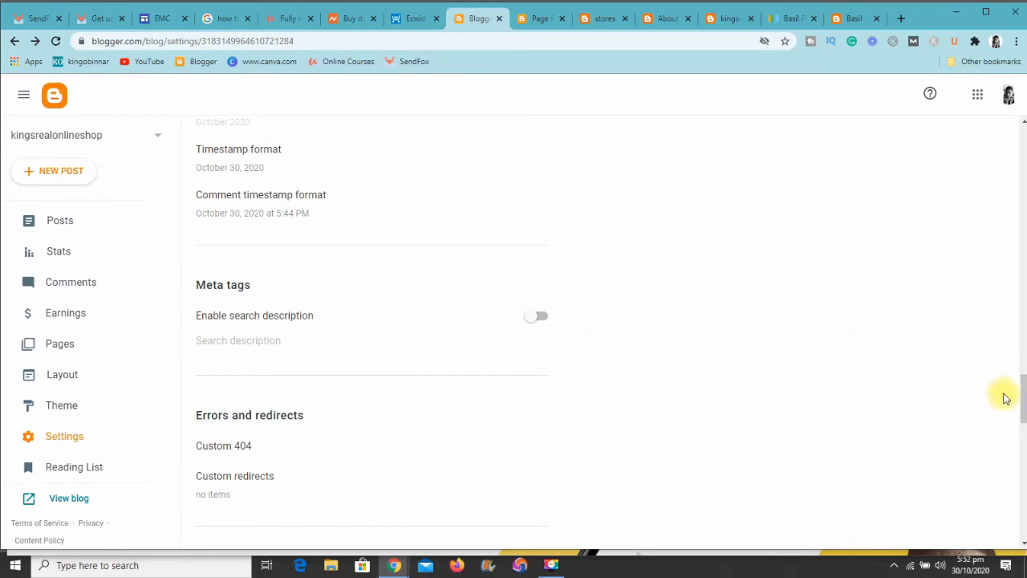
{"action": "left_click_drag", "start_coordinate": [1022, 397], "coordinate": [1022, 401]}
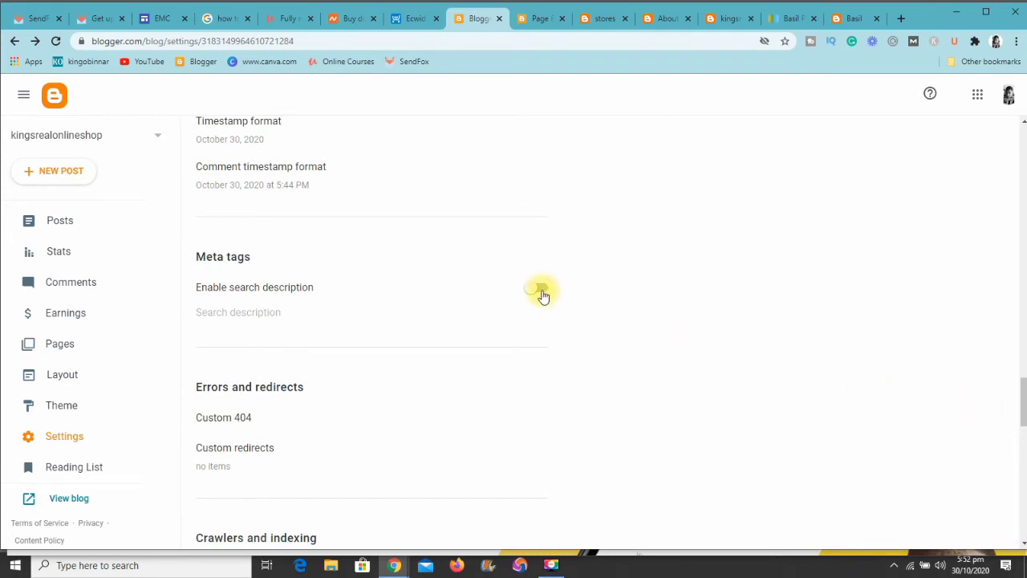
{"action": "left_click", "coordinate": [539, 290]}
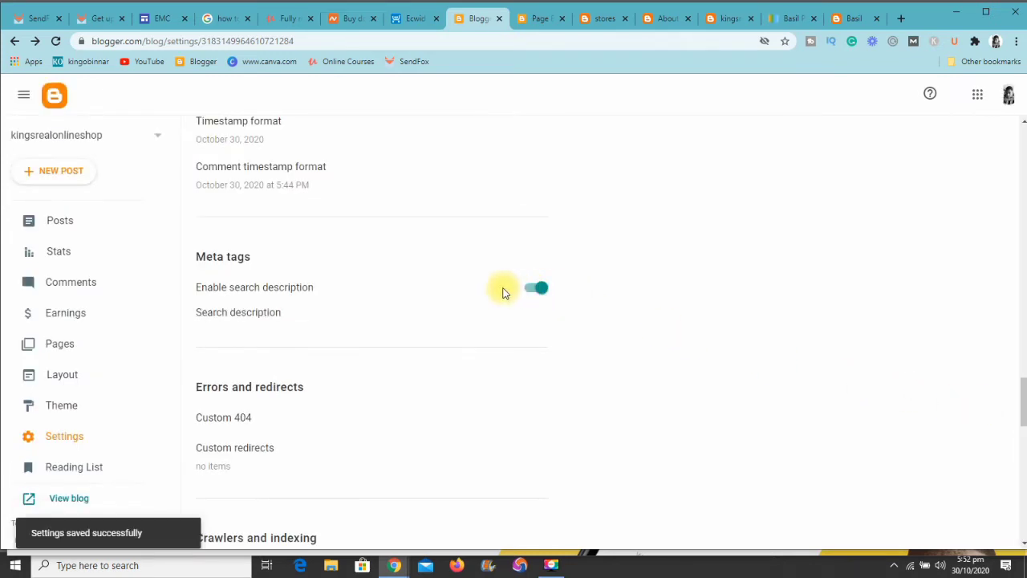
{"action": "left_click", "coordinate": [228, 316]}
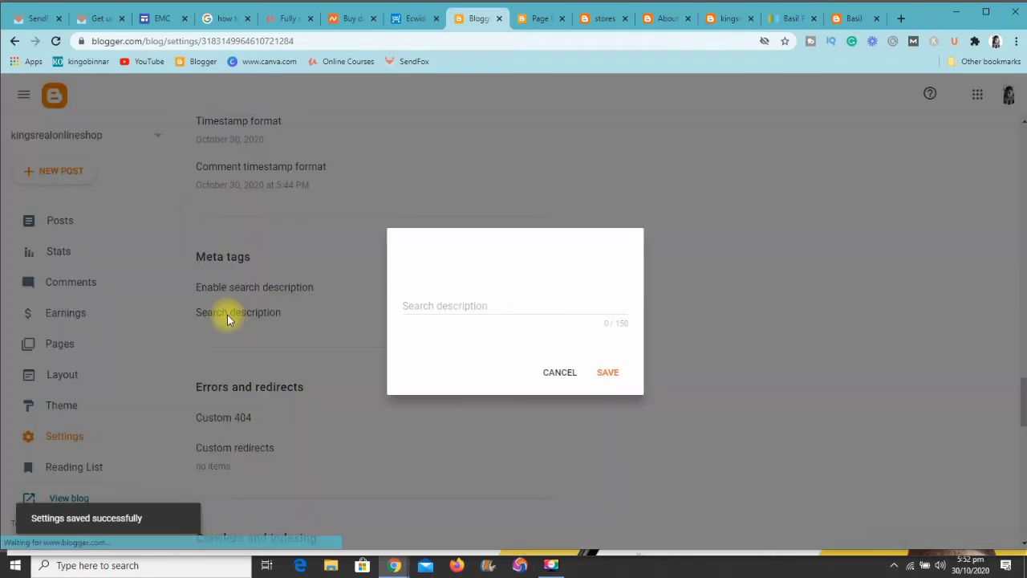
{"action": "left_click", "coordinate": [429, 299]}
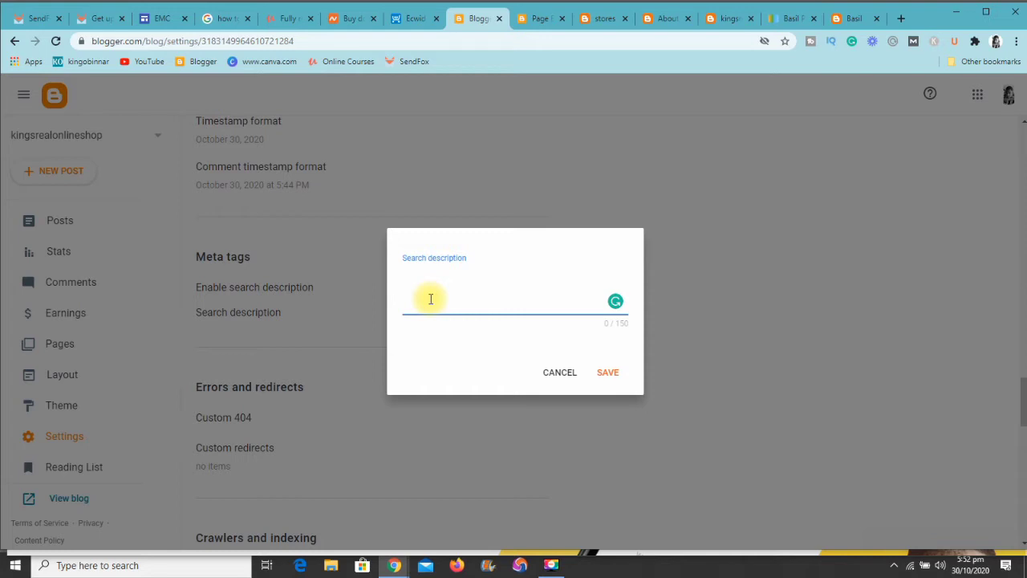
{"action": "left_click", "coordinate": [559, 374]}
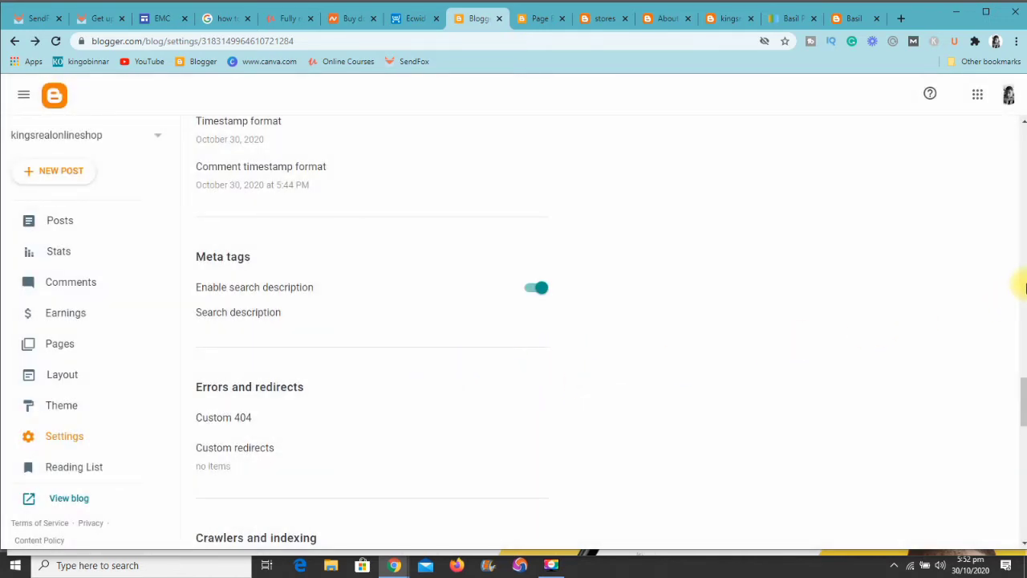
Step: Enable custom robots.txt under Crawlers and indexing, view its entry field and cancel without entering text
{"action": "left_click_drag", "start_coordinate": [1023, 388], "coordinate": [1023, 424]}
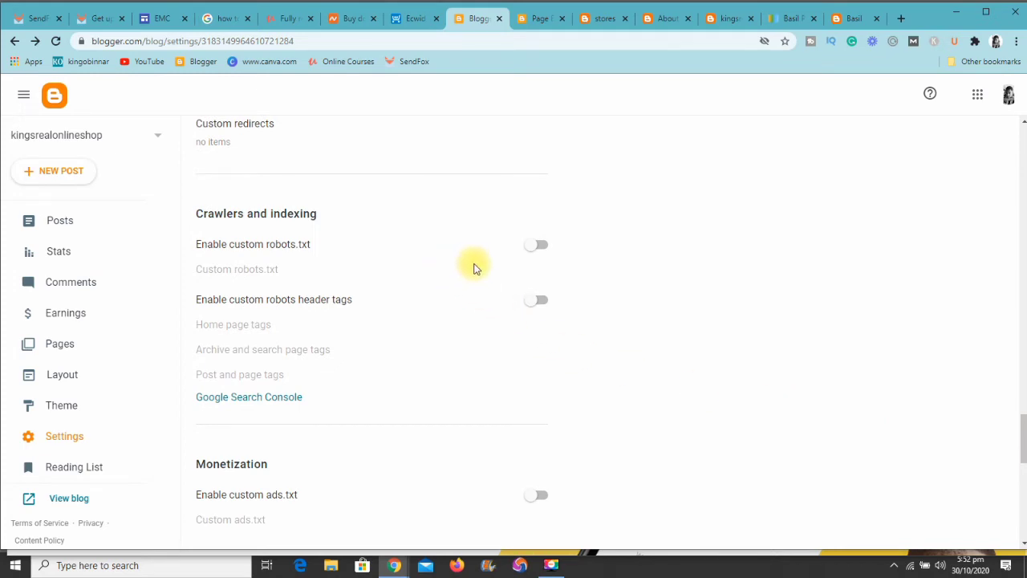
{"action": "left_click", "coordinate": [534, 249]}
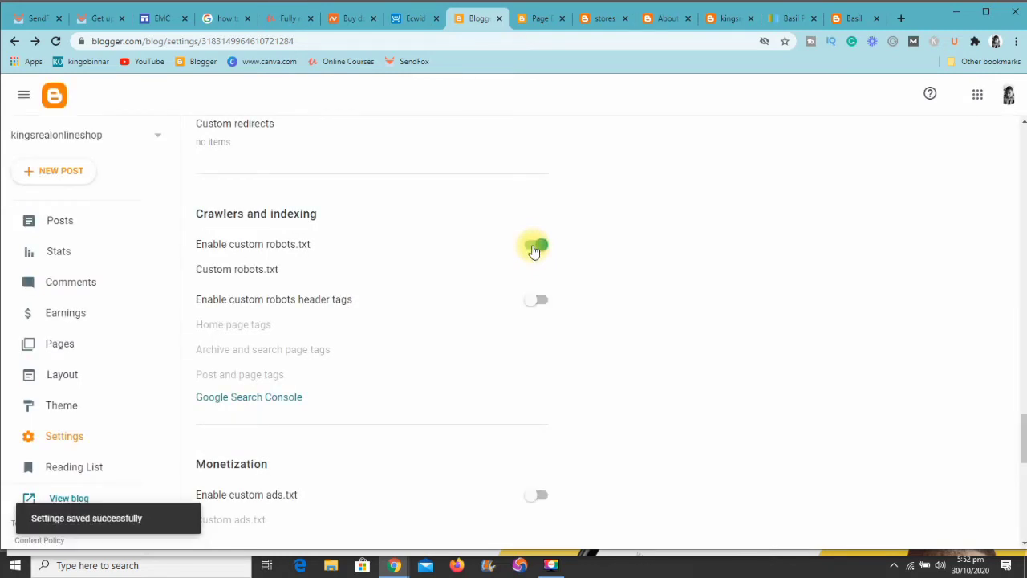
{"action": "left_click", "coordinate": [214, 277]}
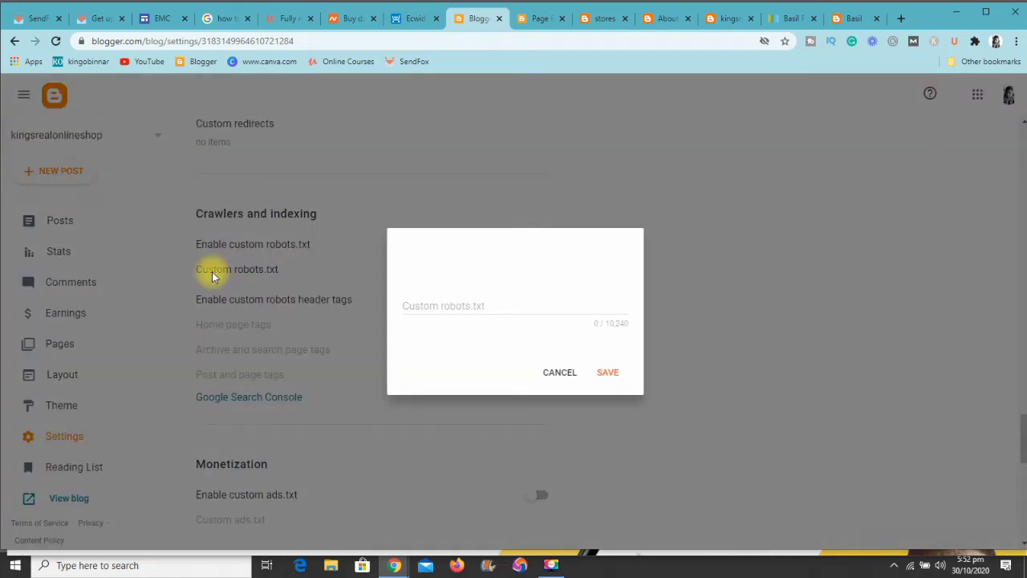
{"action": "left_click", "coordinate": [438, 305]}
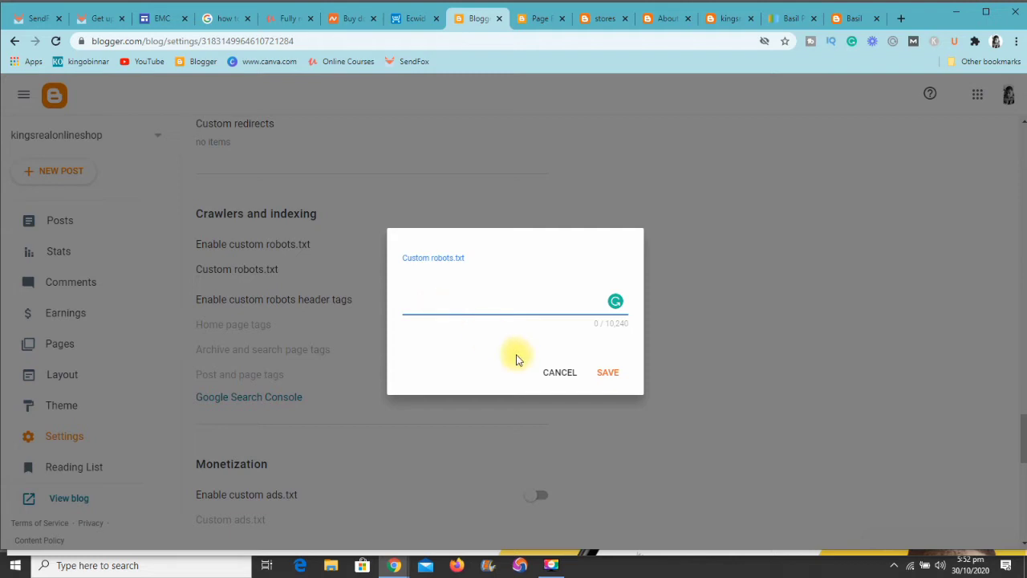
{"action": "left_click", "coordinate": [559, 379]}
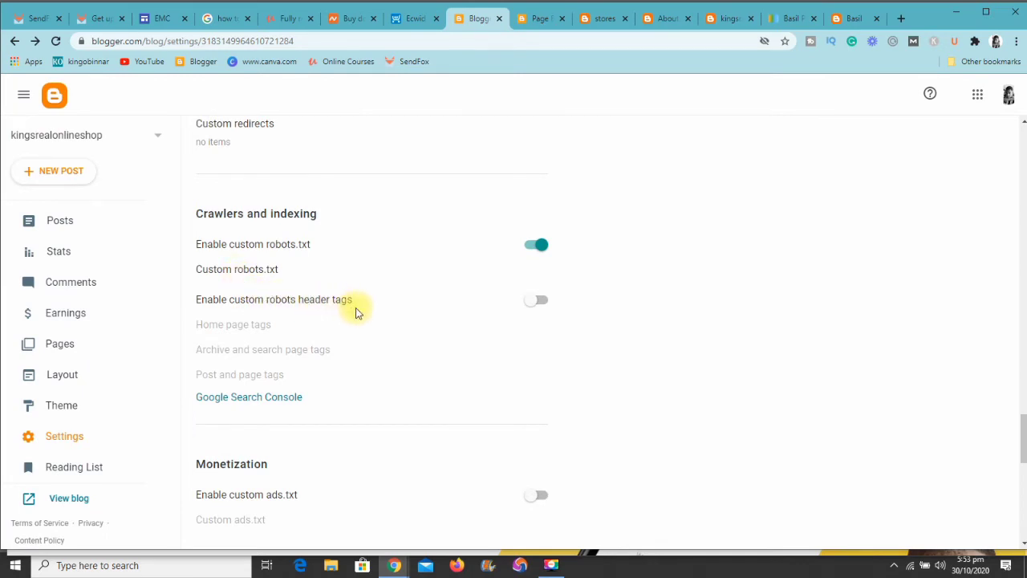
Step: Enable custom robots header tags and try the all and noodp tags for the home page
{"action": "left_click", "coordinate": [542, 303]}
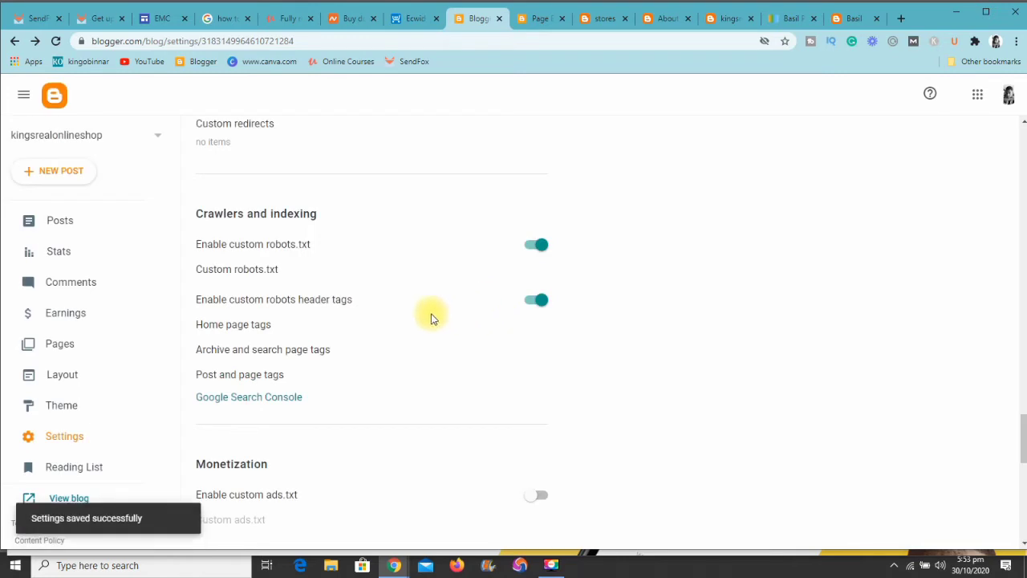
{"action": "left_click", "coordinate": [258, 327]}
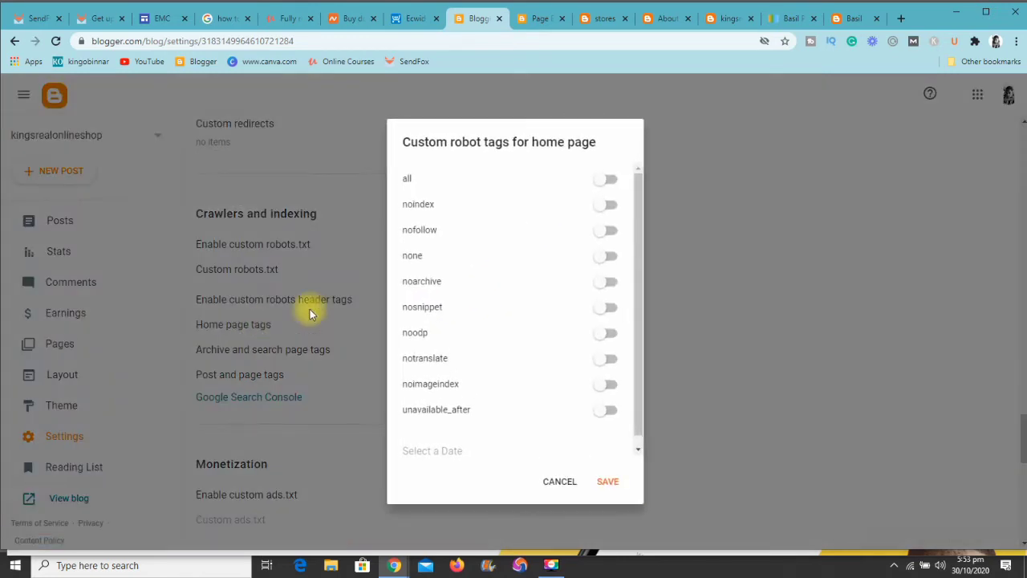
{"action": "left_click", "coordinate": [607, 177]}
{"action": "left_click", "coordinate": [609, 334]}
{"action": "left_click", "coordinate": [607, 482]}
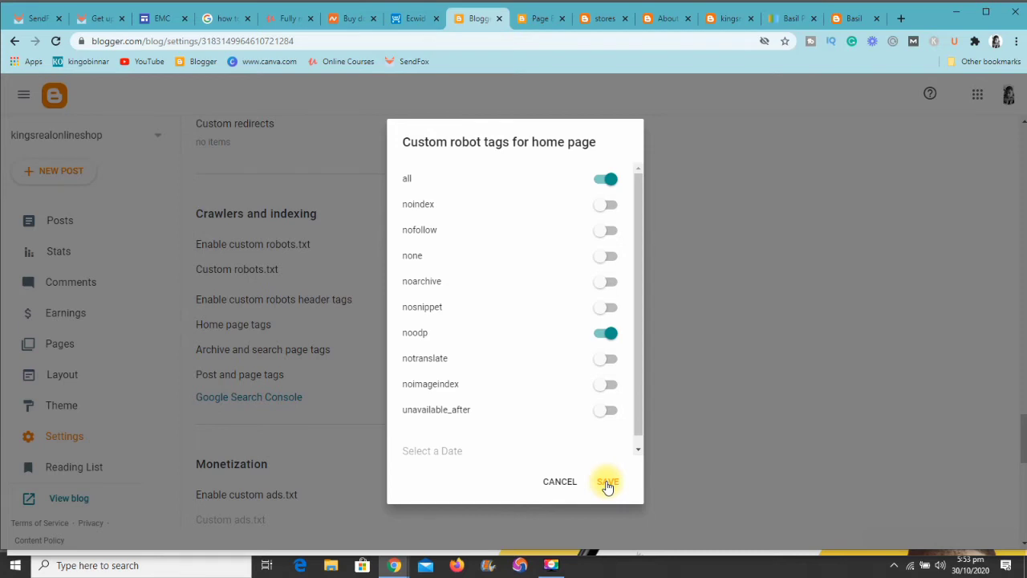
{"action": "left_click", "coordinate": [558, 482]}
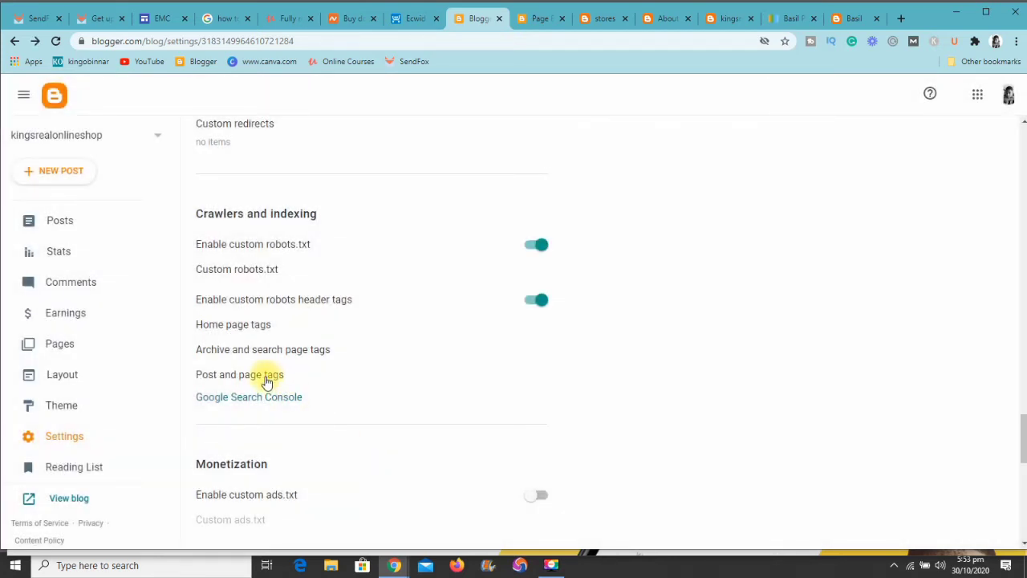
Step: Try the noindex and noodp robot tags for archive and search pages
{"action": "left_click", "coordinate": [305, 354]}
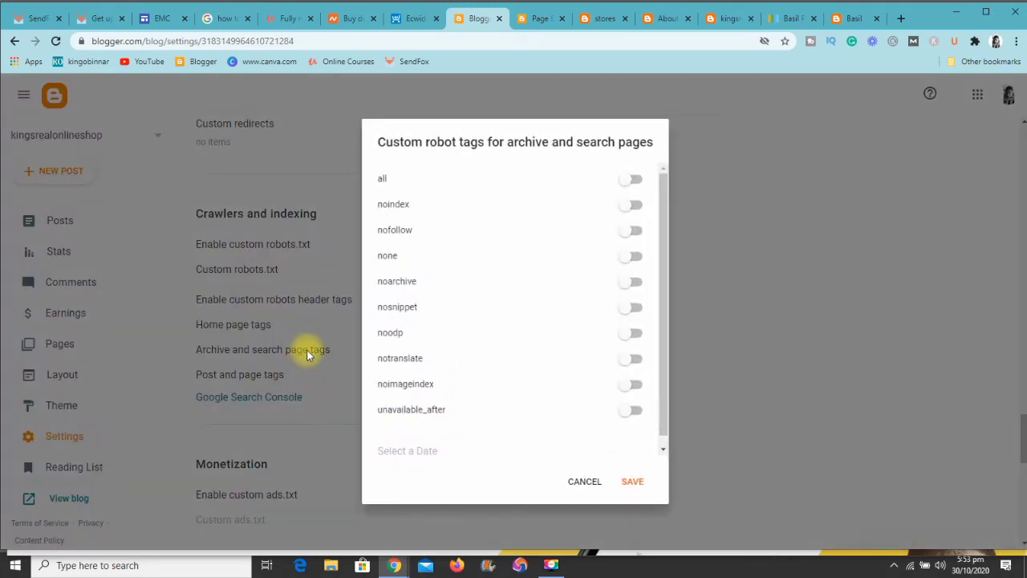
{"action": "left_click", "coordinate": [632, 207]}
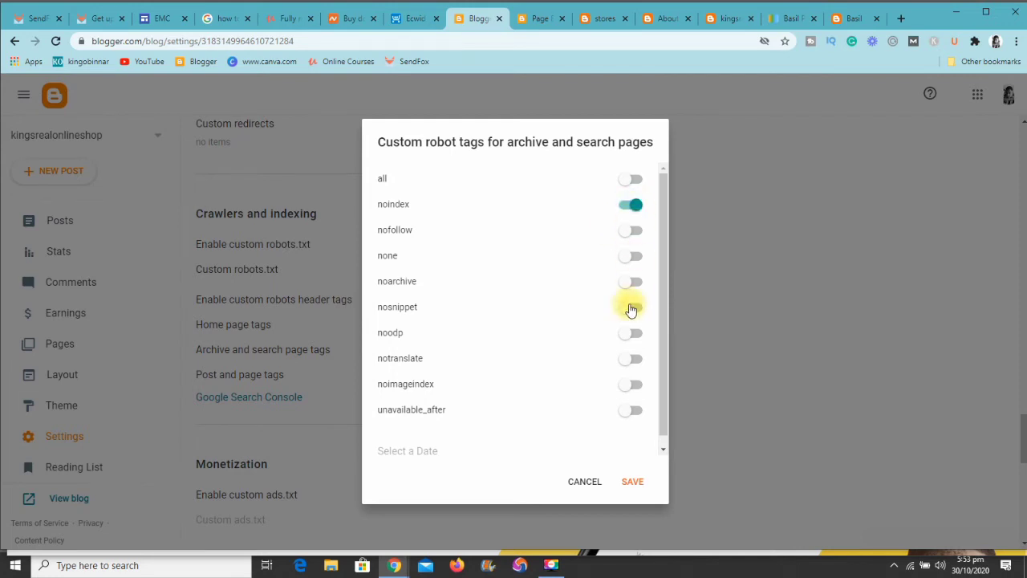
{"action": "left_click", "coordinate": [634, 335]}
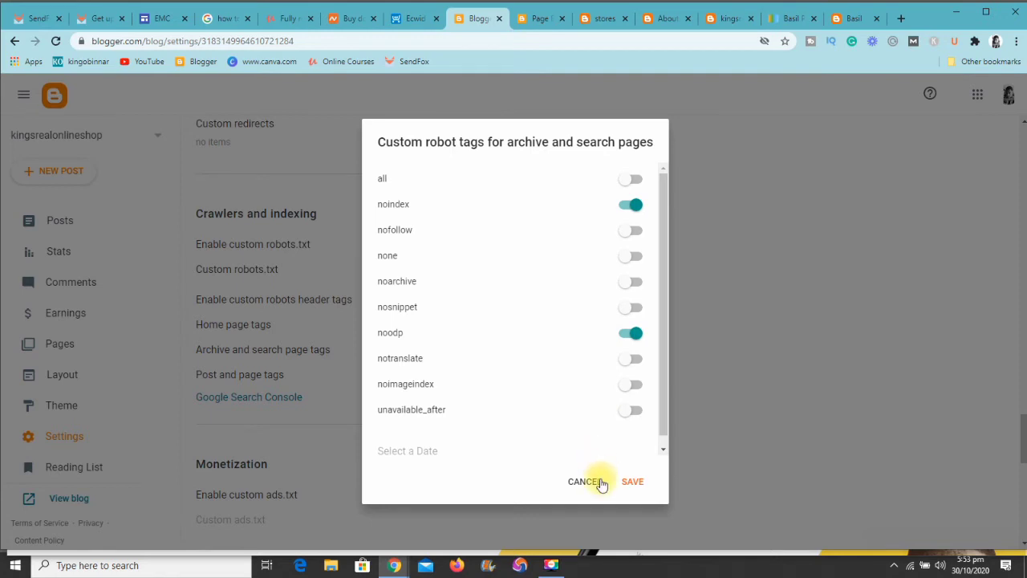
{"action": "left_click", "coordinate": [593, 482]}
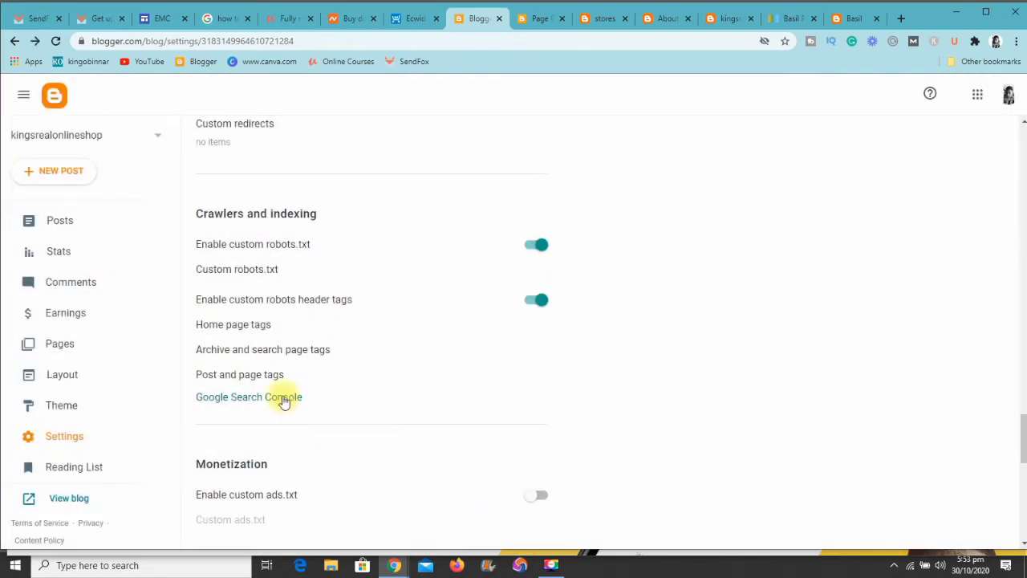
Step: Try the all robot tag for posts and pages
{"action": "left_click", "coordinate": [276, 373]}
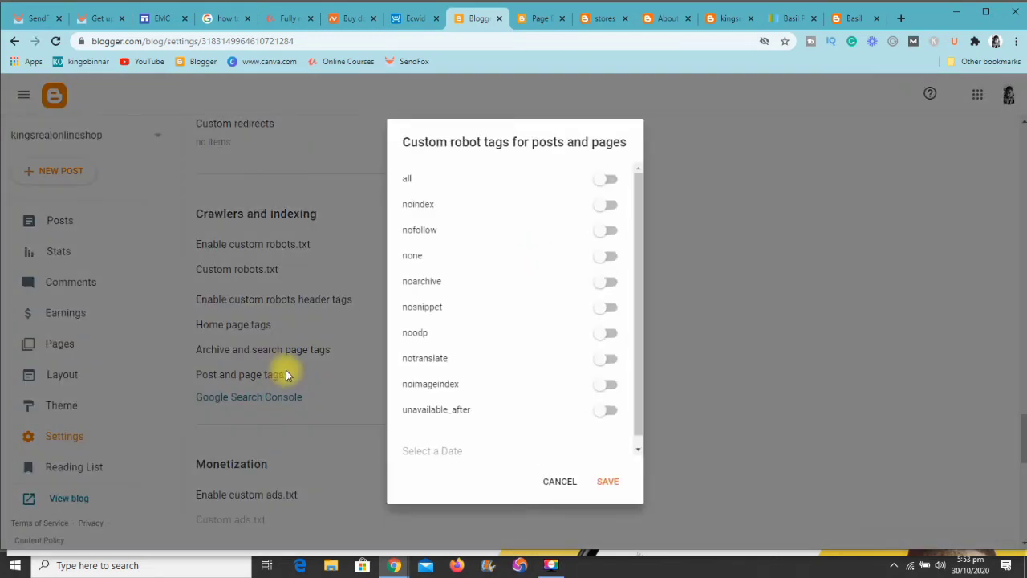
{"action": "left_click", "coordinate": [603, 182]}
{"action": "left_click", "coordinate": [565, 481]}
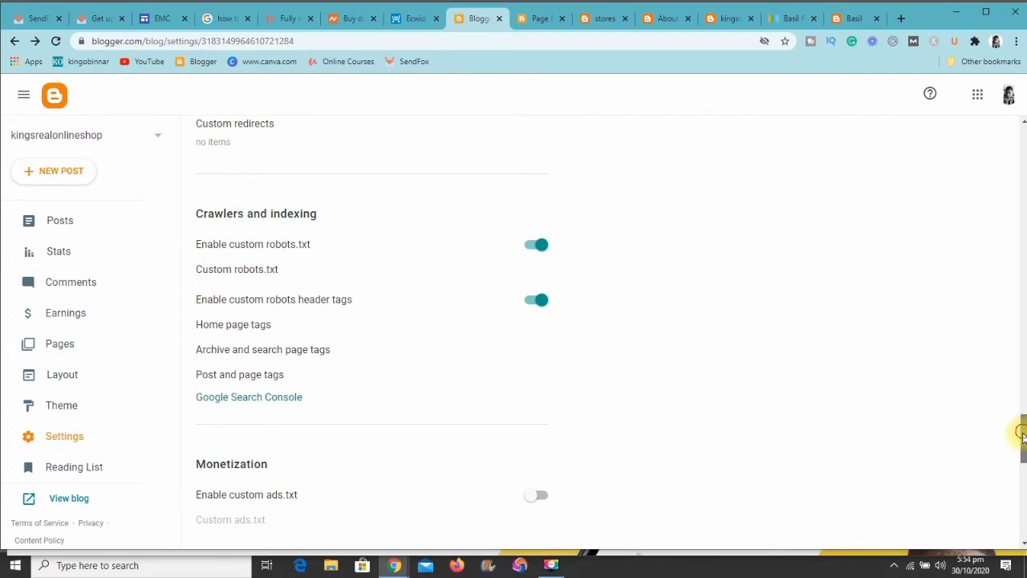
{"action": "left_click_drag", "start_coordinate": [1023, 431], "coordinate": [1022, 434]}
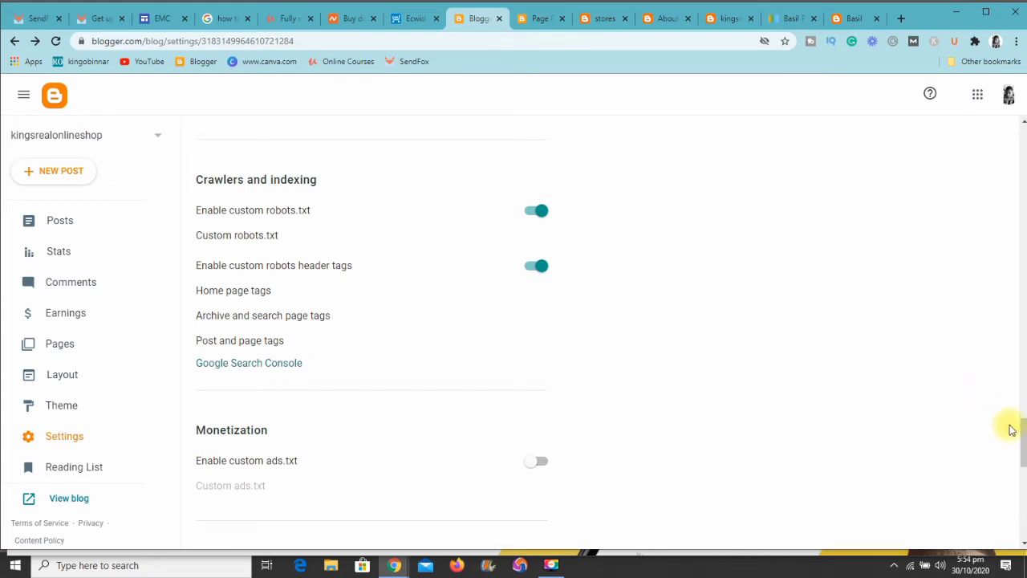
{"action": "left_click_drag", "start_coordinate": [1022, 429], "coordinate": [1024, 428]}
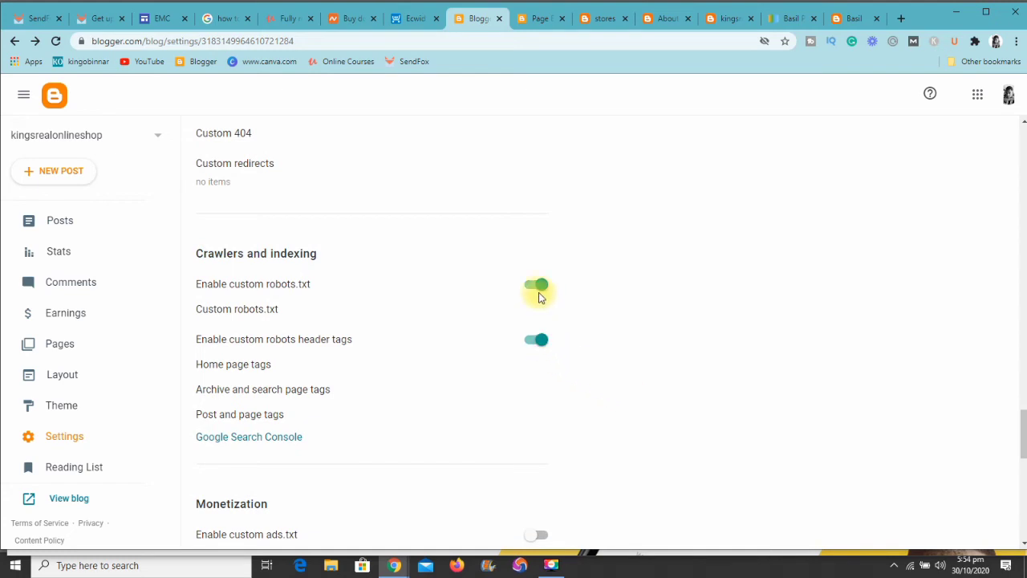
Step: Search Google in a new browser tab for "google blogger custom robext text generator"
{"action": "left_click", "coordinate": [900, 18]}
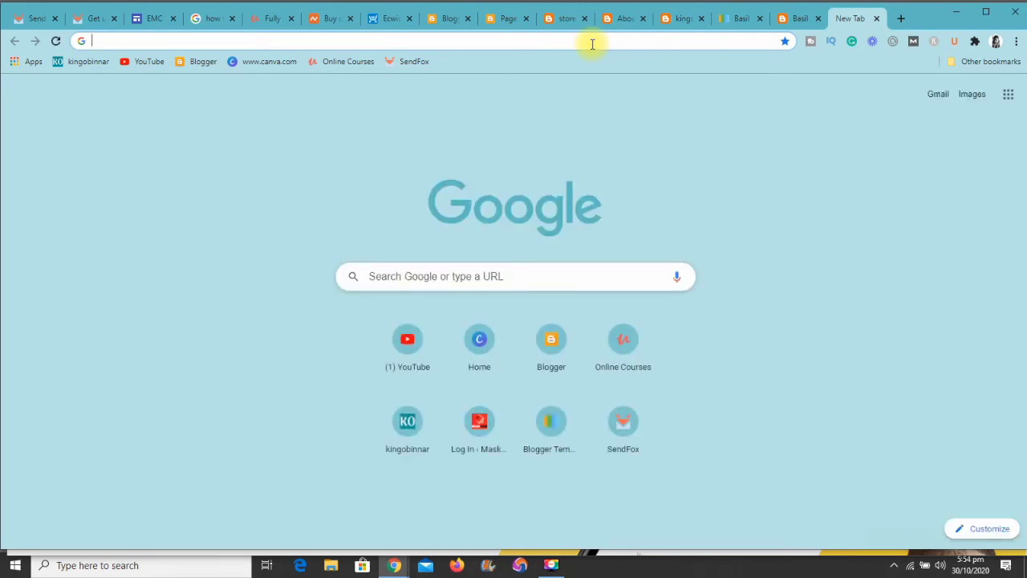
{"action": "left_click", "coordinate": [592, 45]}
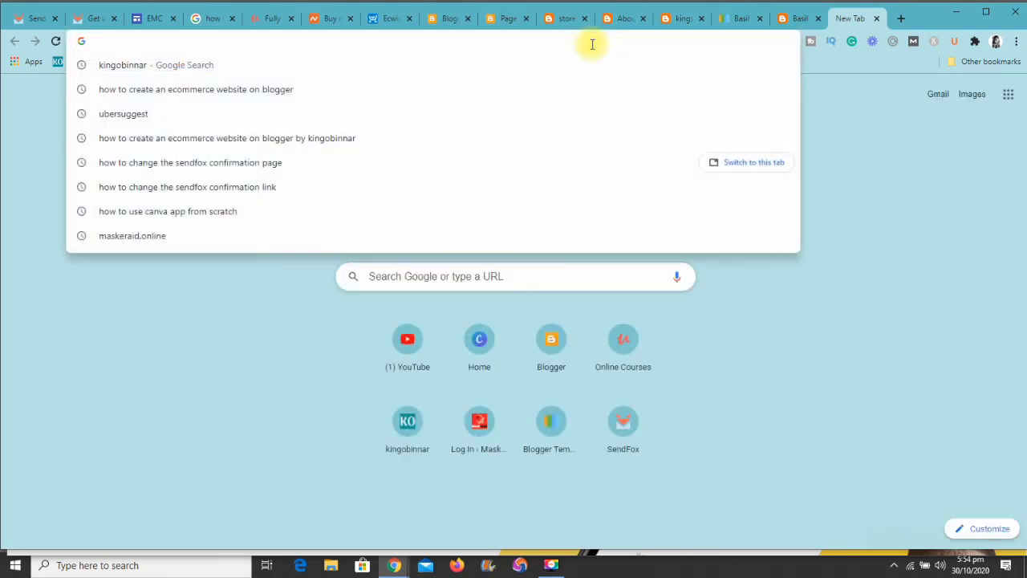
{"action": "type", "text": "google"}
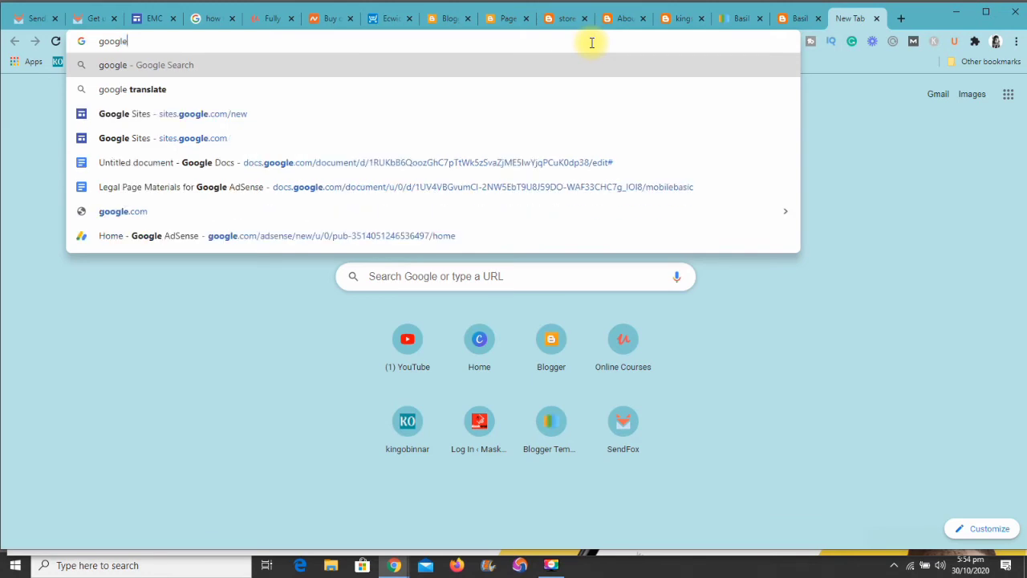
{"action": "type", "text": " blogge"}
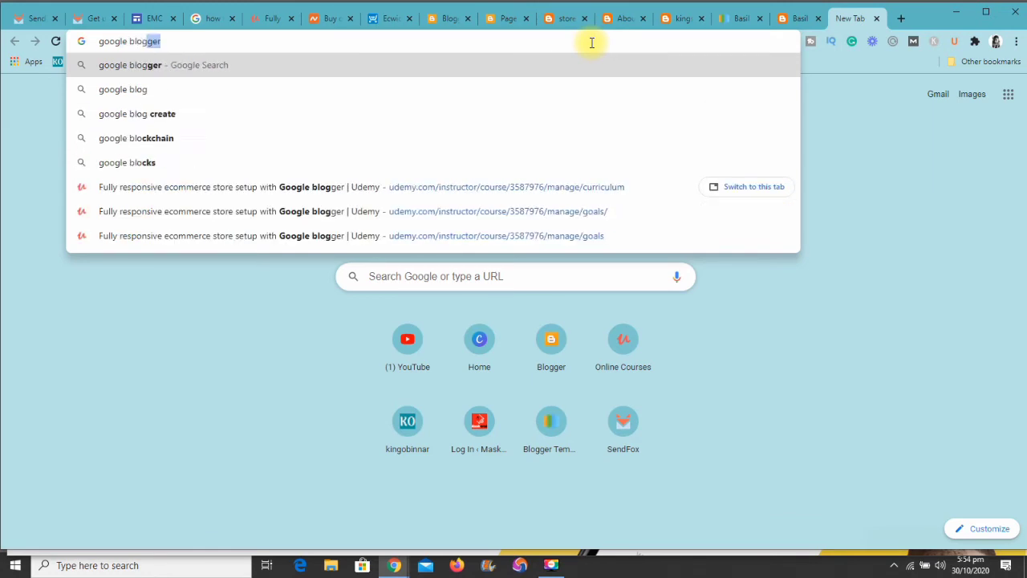
{"action": "type", "text": "r "}
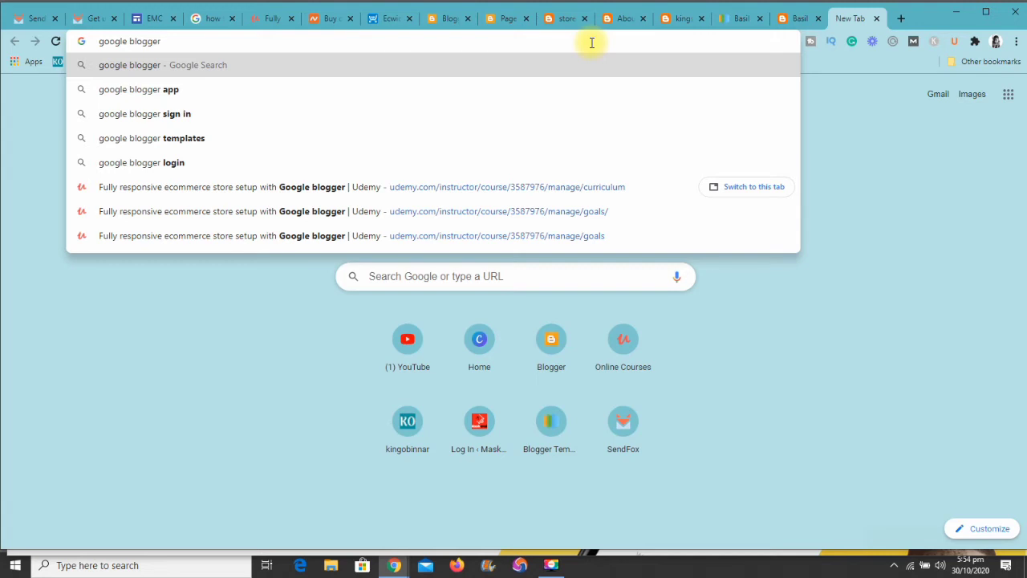
{"action": "type", "text": "c"}
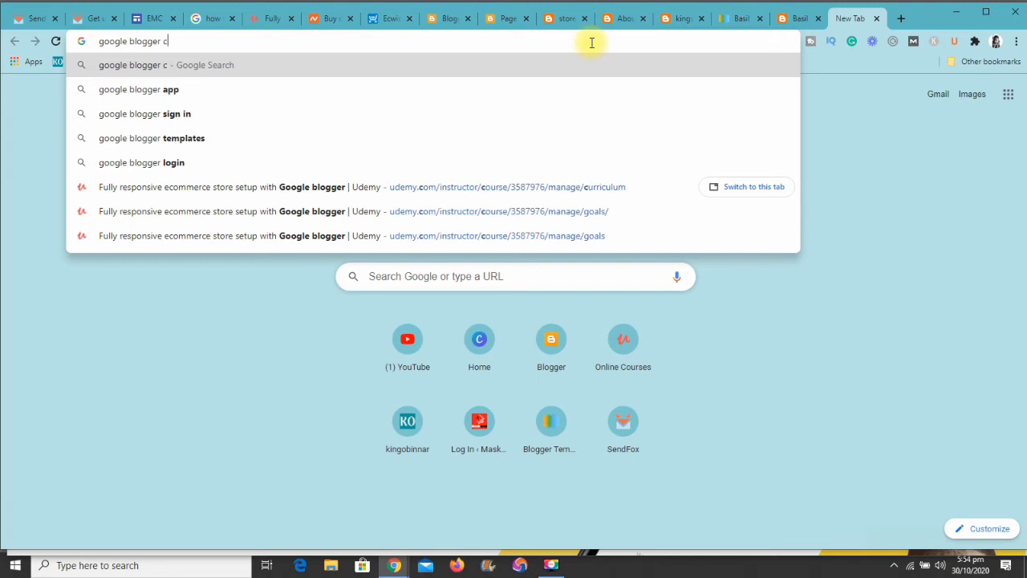
{"action": "type", "text": "ust"}
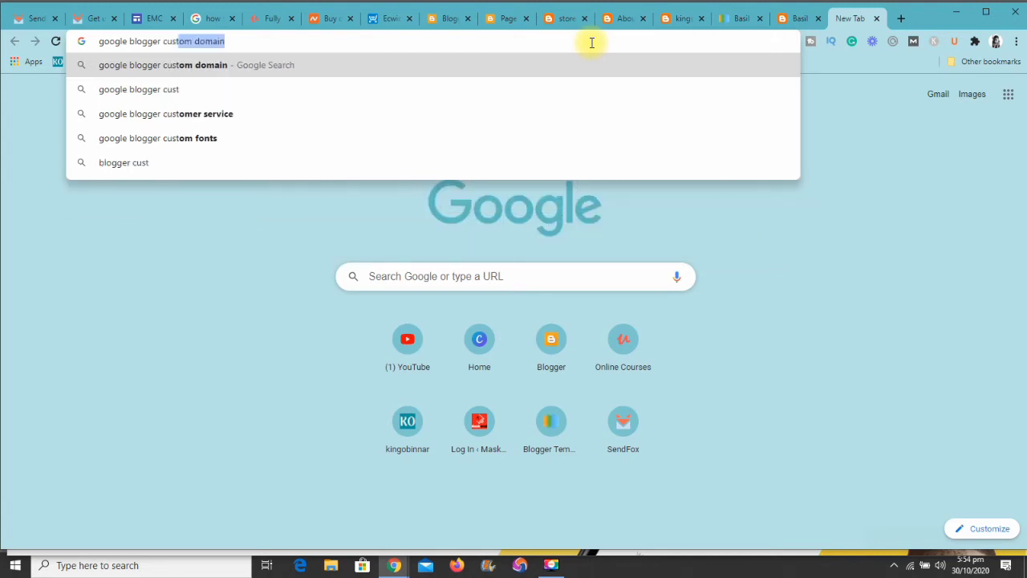
{"action": "type", "text": "om "}
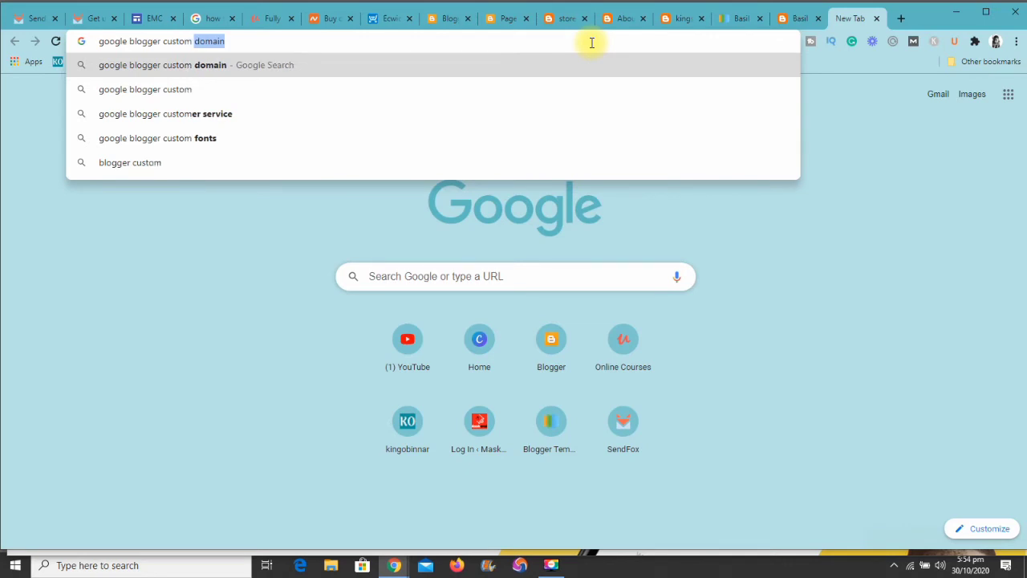
{"action": "type", "text": "rob"}
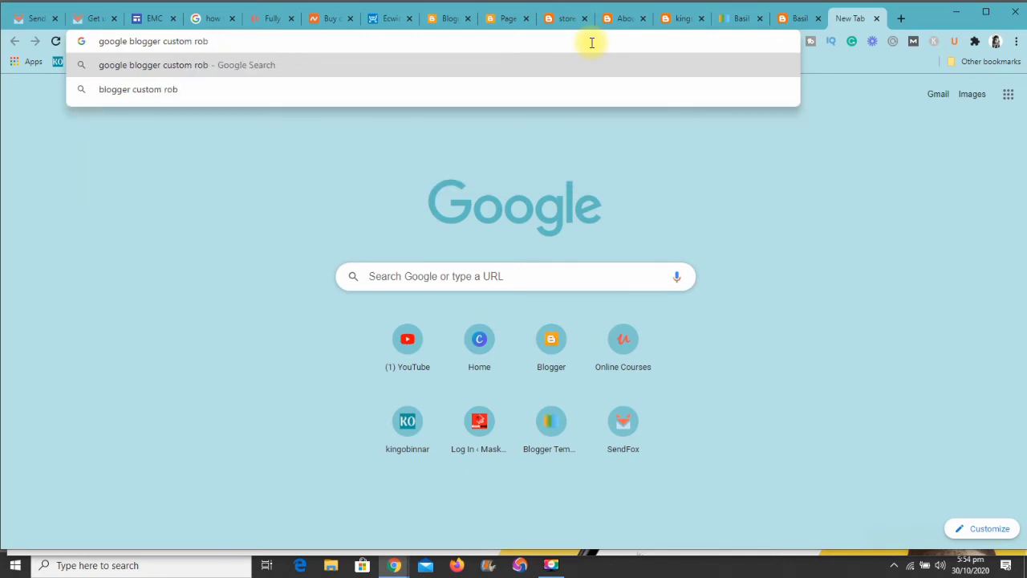
{"action": "type", "text": "ext"}
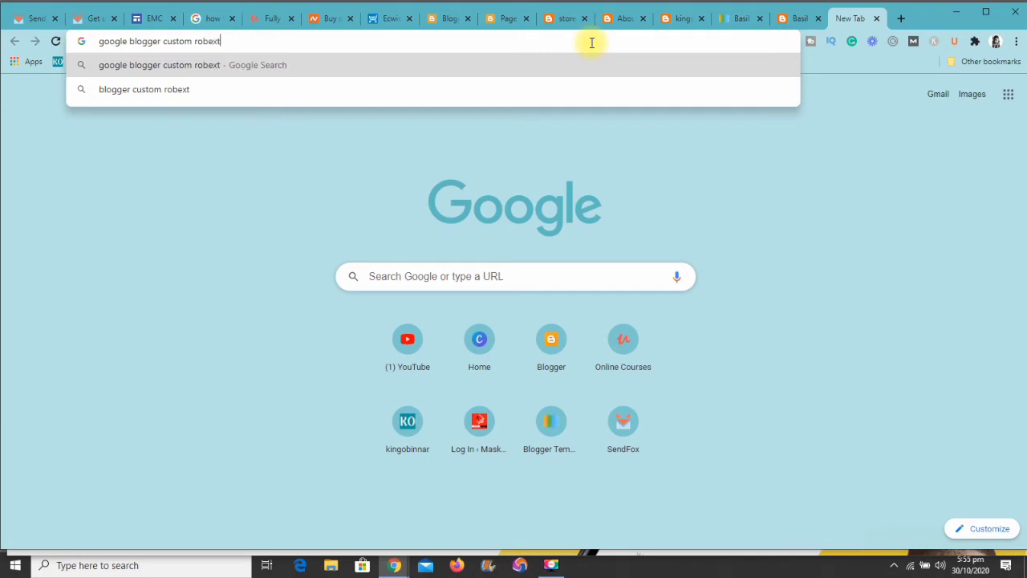
{"action": "type", "text": " text g"}
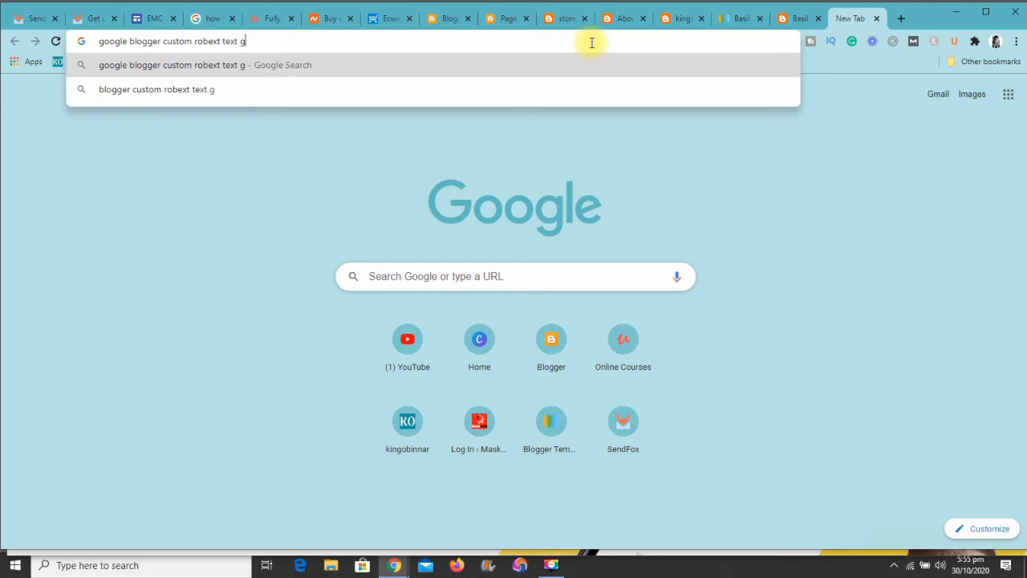
{"action": "type", "text": "enerator"}
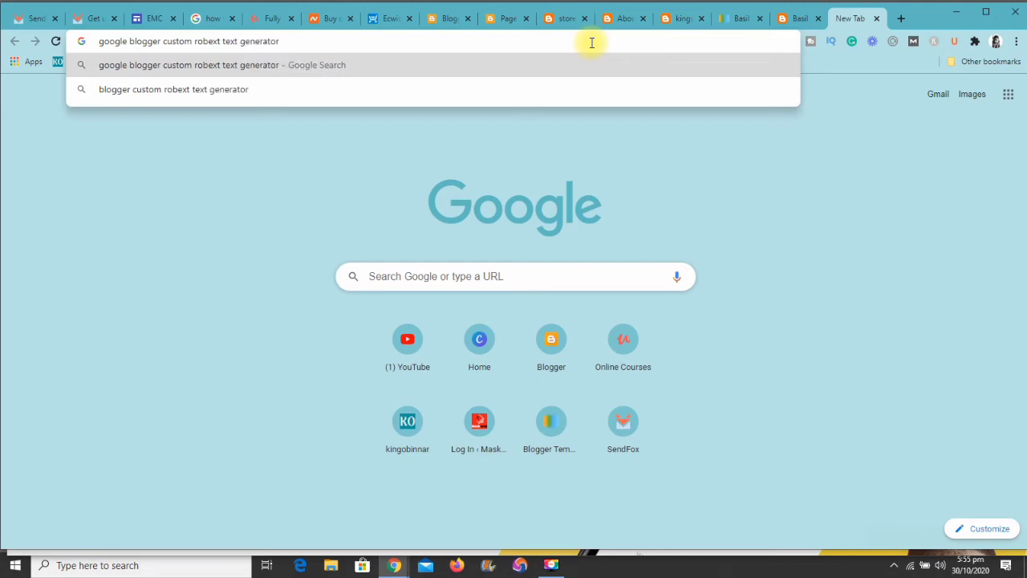
{"action": "key", "text": "Return"}
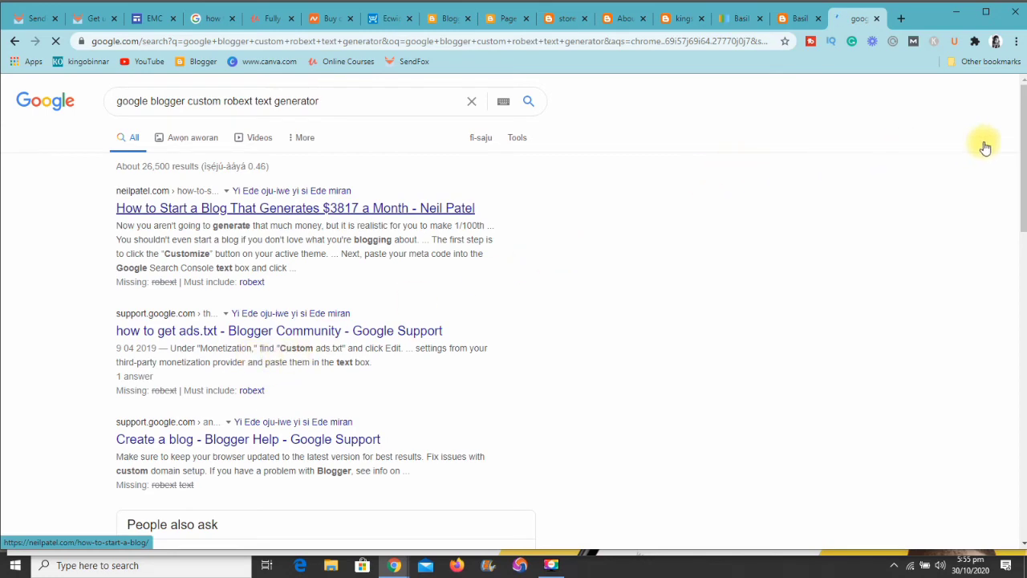
Step: Open labnol.org's "Blogger Sitemap - Generate XML Sitemaps for Google and Bing" search result and find its blog URL form
{"action": "left_click_drag", "start_coordinate": [1020, 156], "coordinate": [1024, 439]}
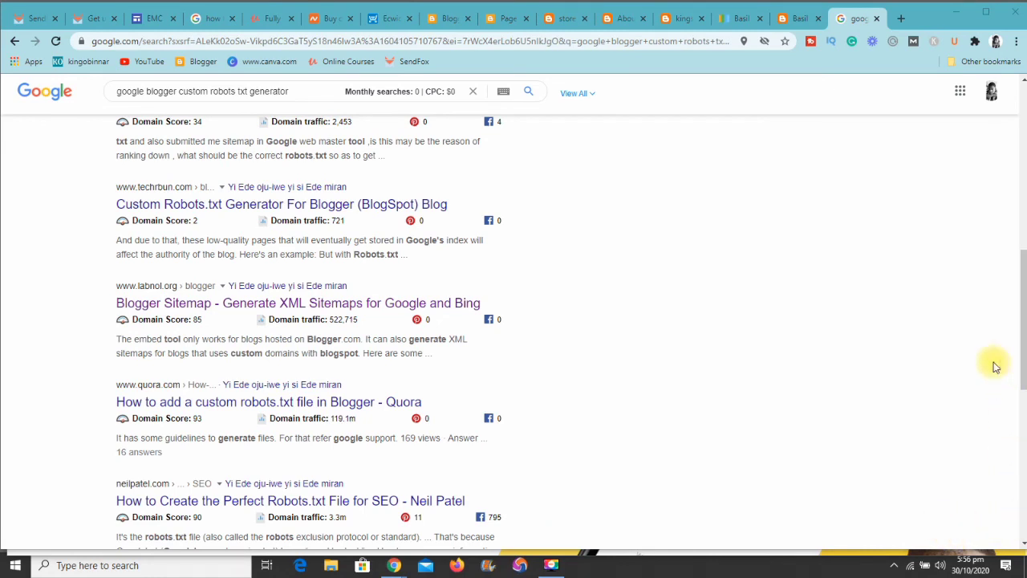
{"action": "left_click", "coordinate": [186, 308]}
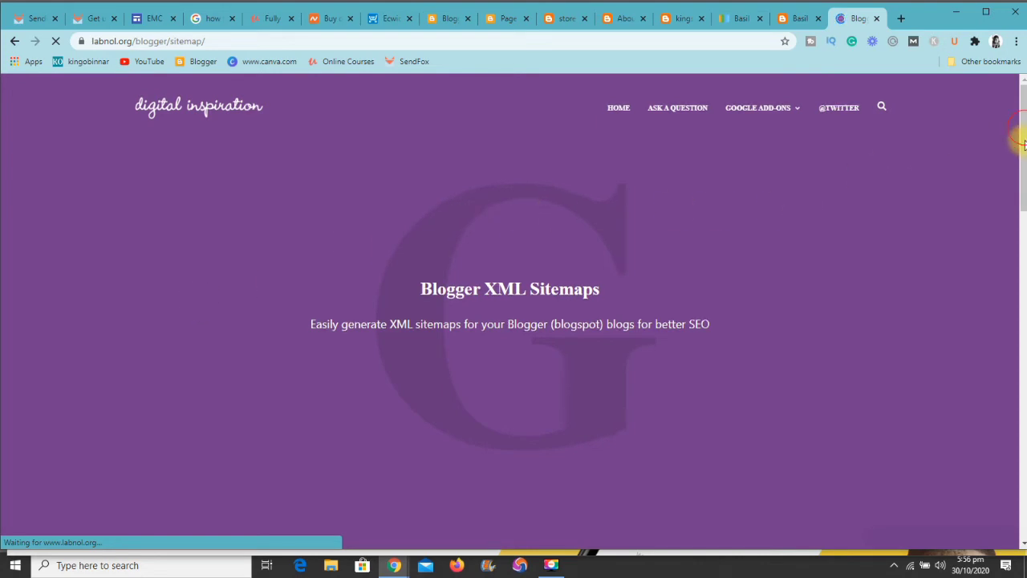
{"action": "left_click_drag", "start_coordinate": [1016, 129], "coordinate": [1016, 230]}
{"action": "scroll", "coordinate": [1016, 231], "scroll_direction": "down", "scroll_amount": 2}
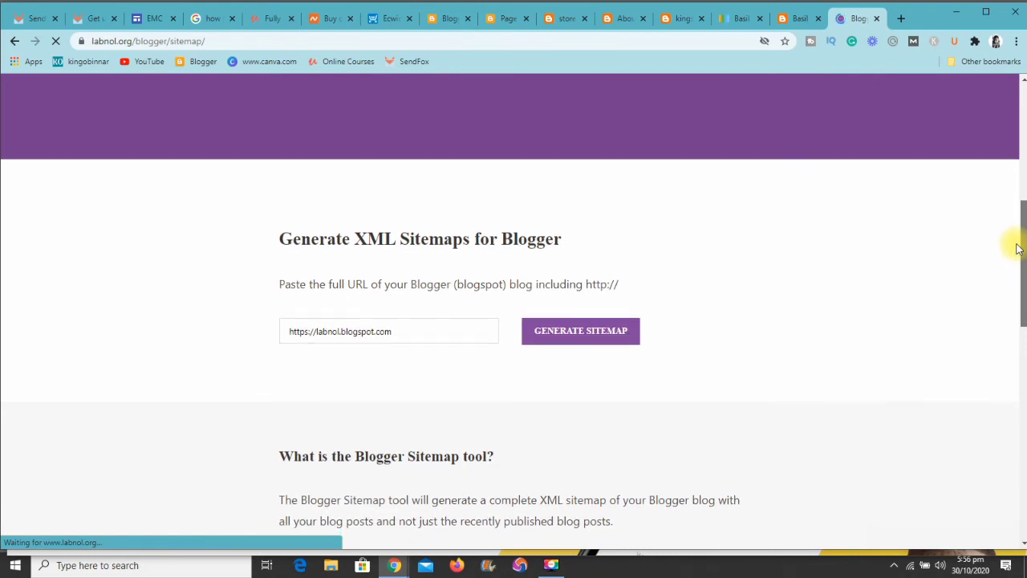
{"action": "left_click_drag", "start_coordinate": [1018, 248], "coordinate": [1023, 258]}
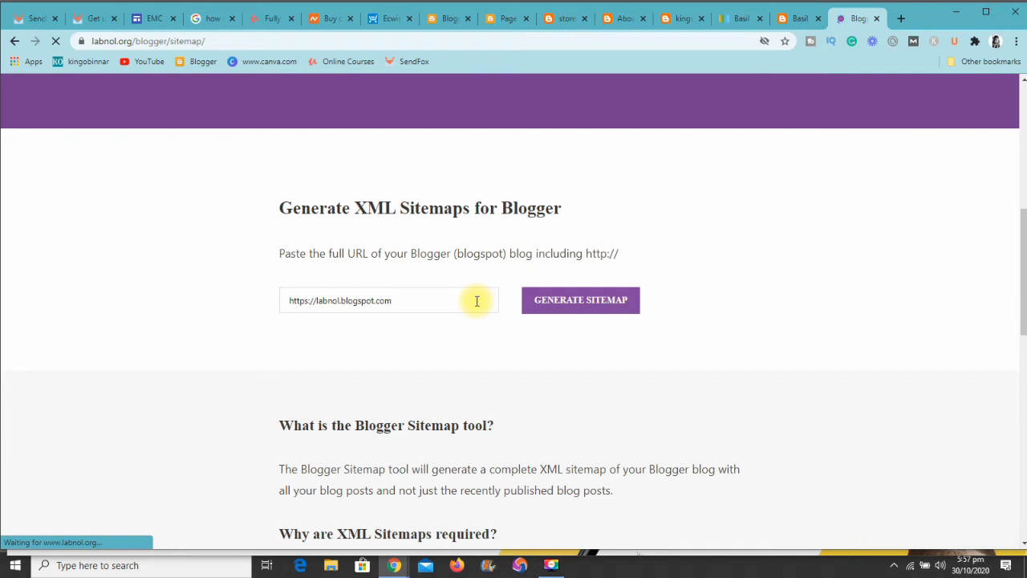
Step: Go to the kingsrealonlineshop store's home page and copy its full web address
{"action": "left_click", "coordinate": [552, 20]}
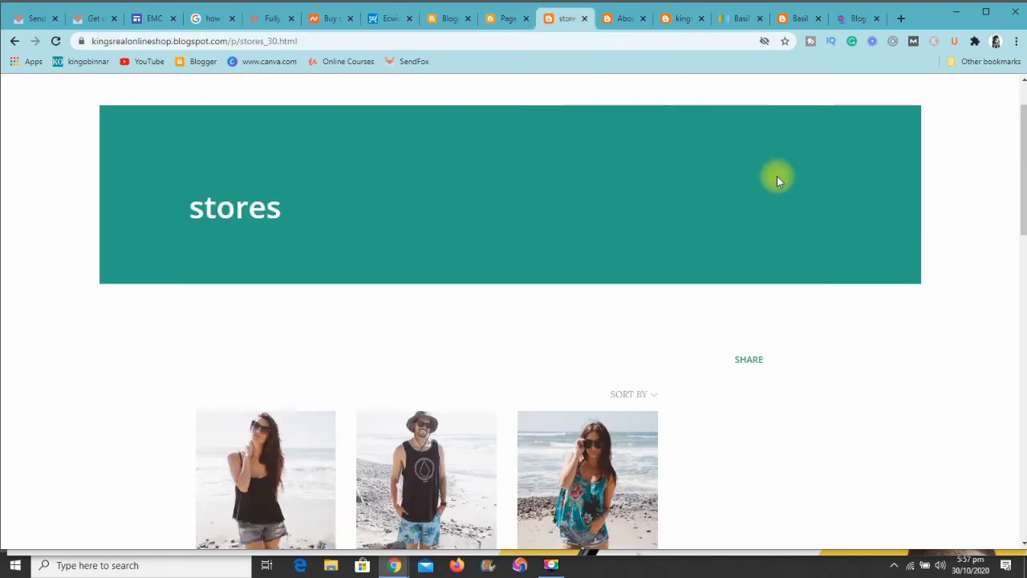
{"action": "left_click_drag", "start_coordinate": [1018, 156], "coordinate": [1020, 80]}
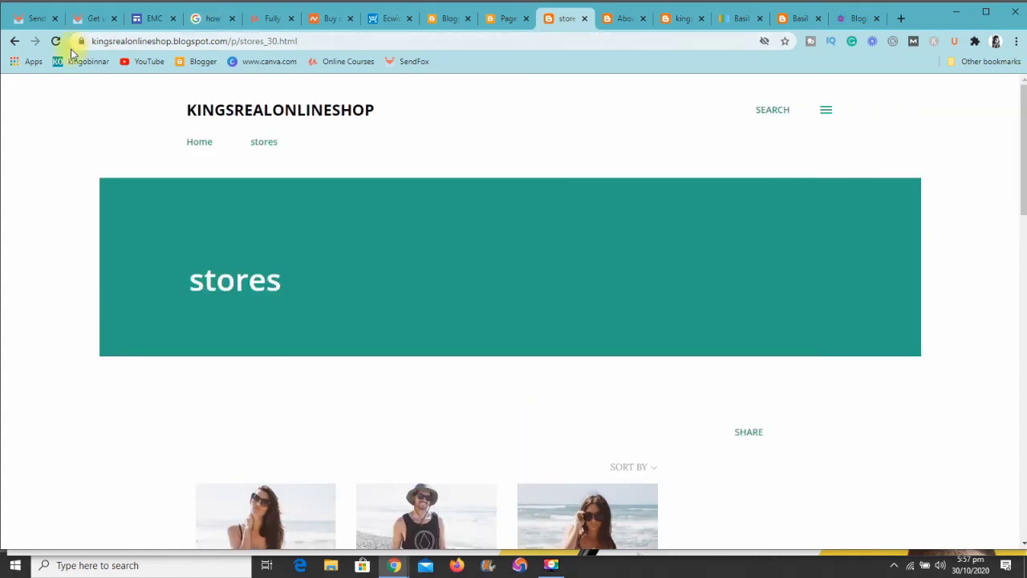
{"action": "left_click", "coordinate": [199, 142]}
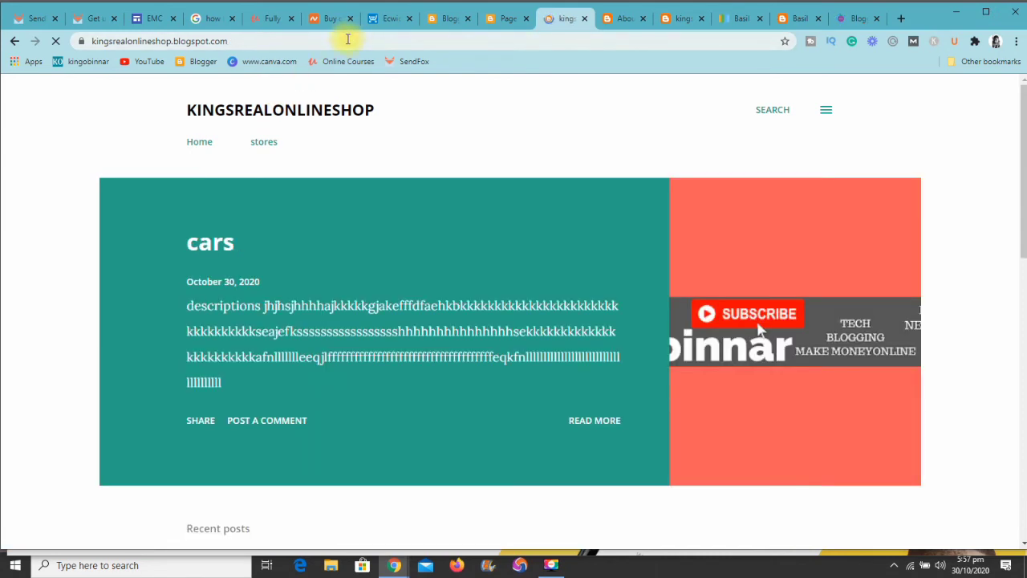
{"action": "double_click", "coordinate": [354, 41]}
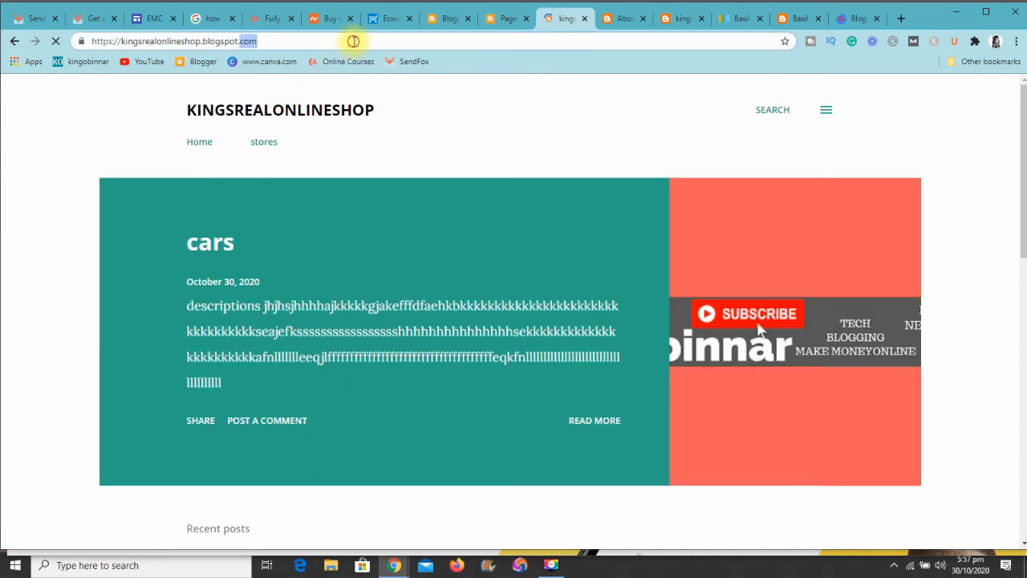
{"action": "left_click", "coordinate": [353, 41]}
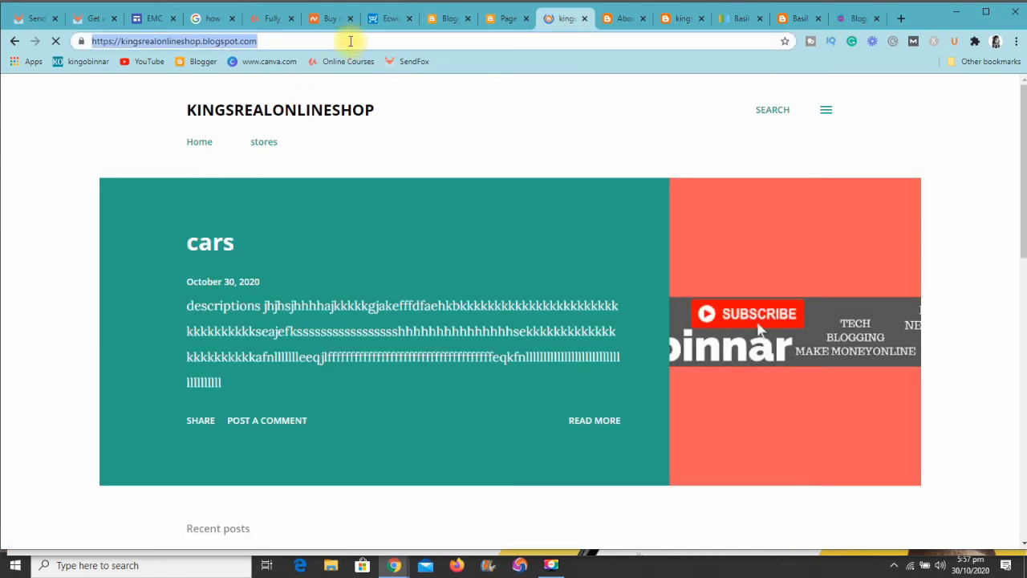
{"action": "right_click", "coordinate": [215, 42]}
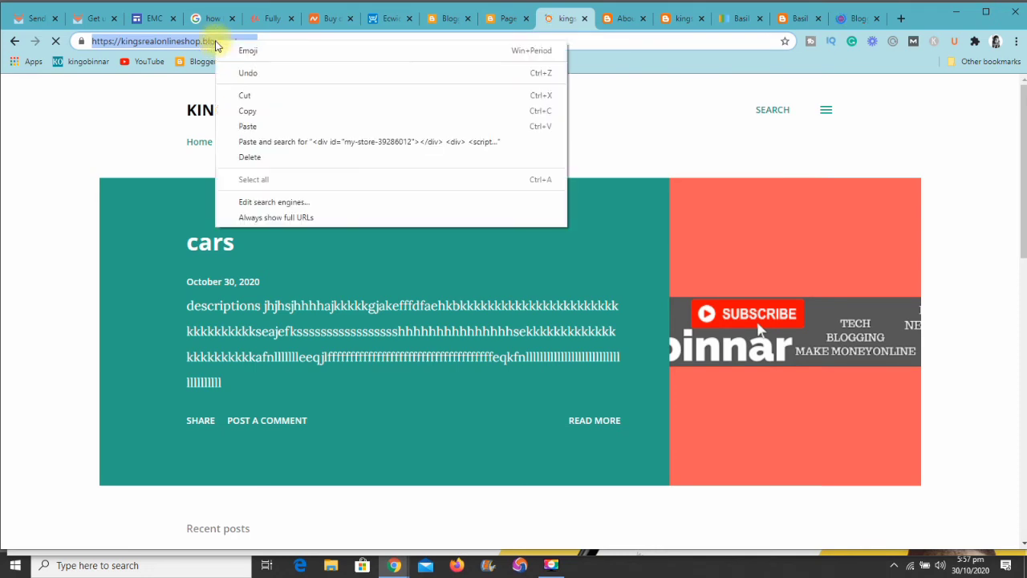
{"action": "left_click", "coordinate": [248, 112]}
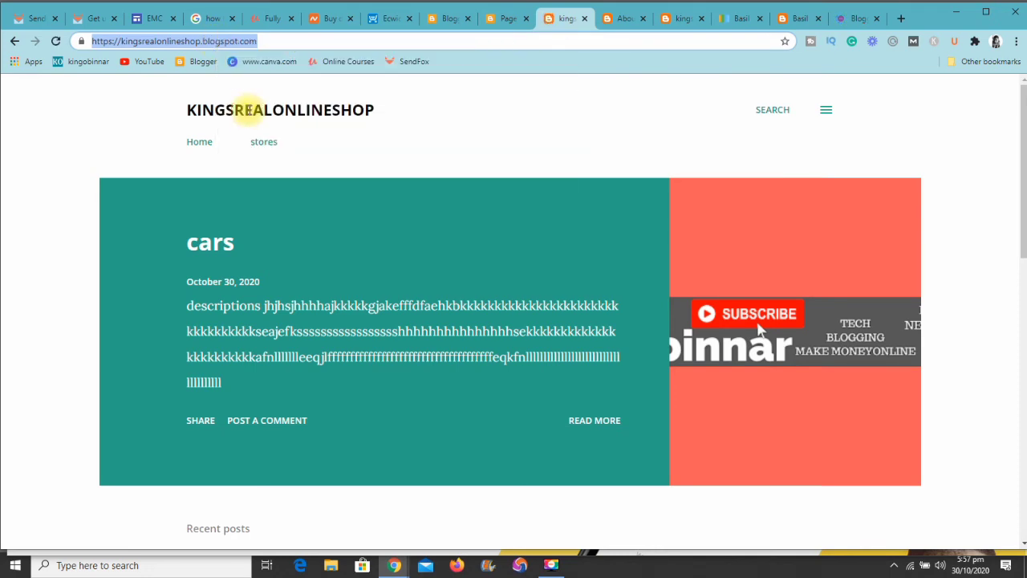
{"action": "left_click", "coordinate": [857, 21]}
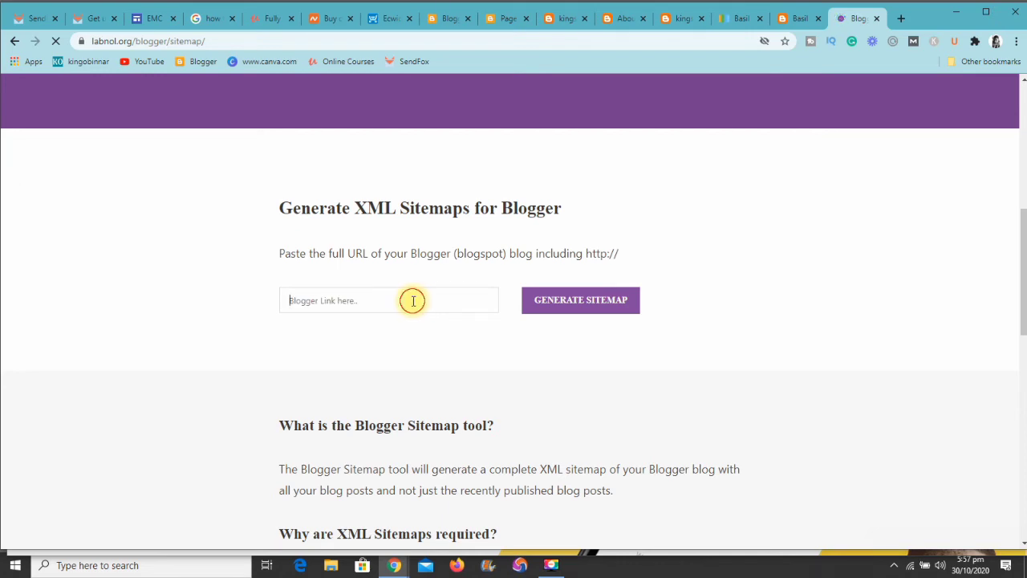
{"action": "right_click", "coordinate": [414, 301]}
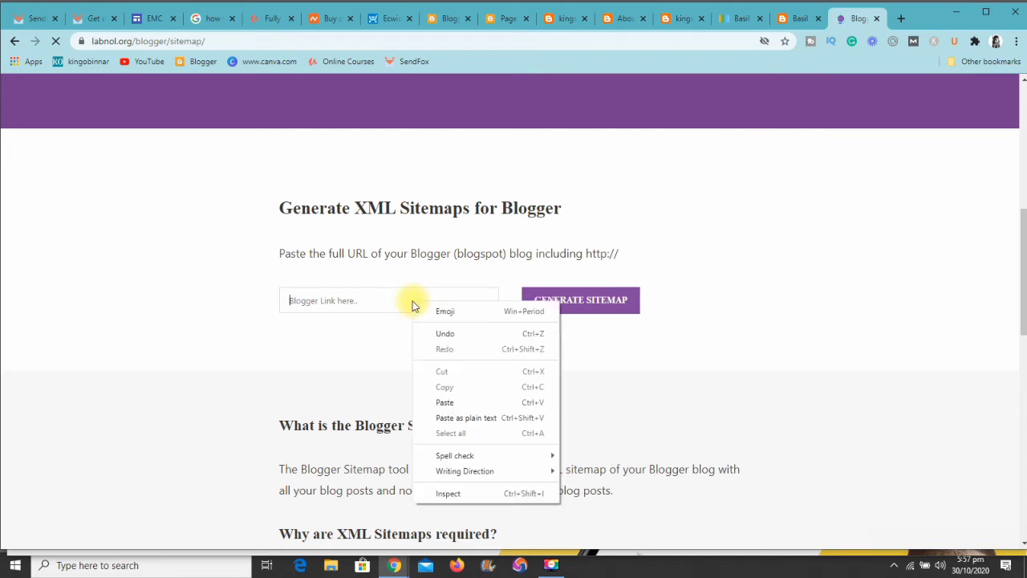
{"action": "left_click", "coordinate": [446, 405]}
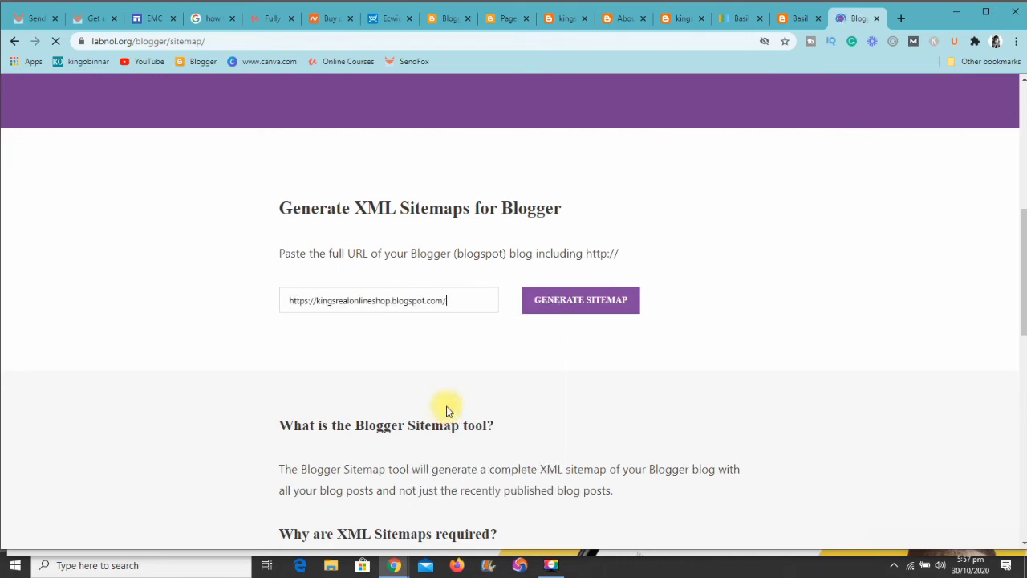
{"action": "left_click", "coordinate": [562, 309]}
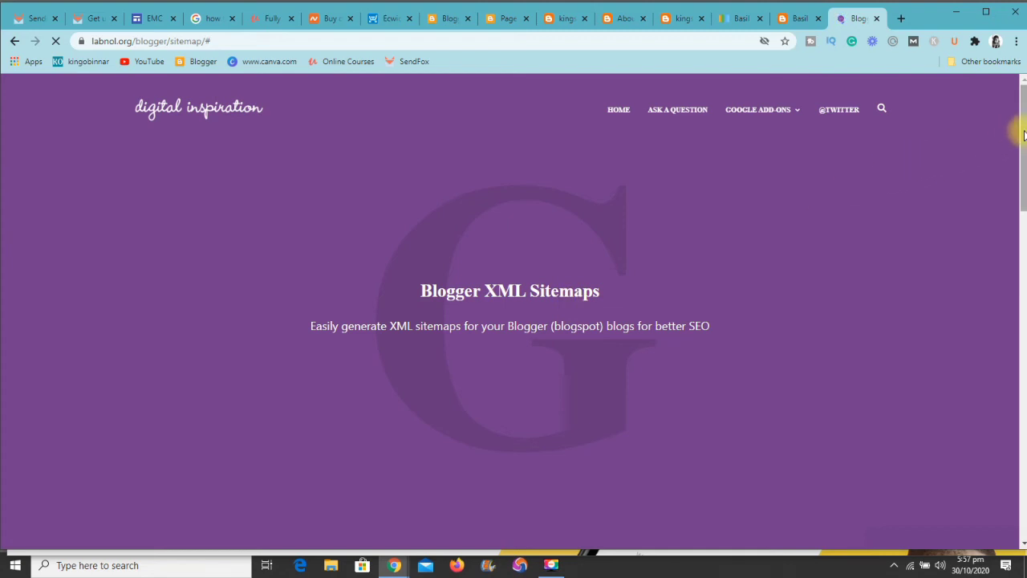
Step: Copy the entire generated XML sitemap text, from the first comment line through the last Sitemap entry
{"action": "left_click_drag", "start_coordinate": [1023, 131], "coordinate": [1024, 252]}
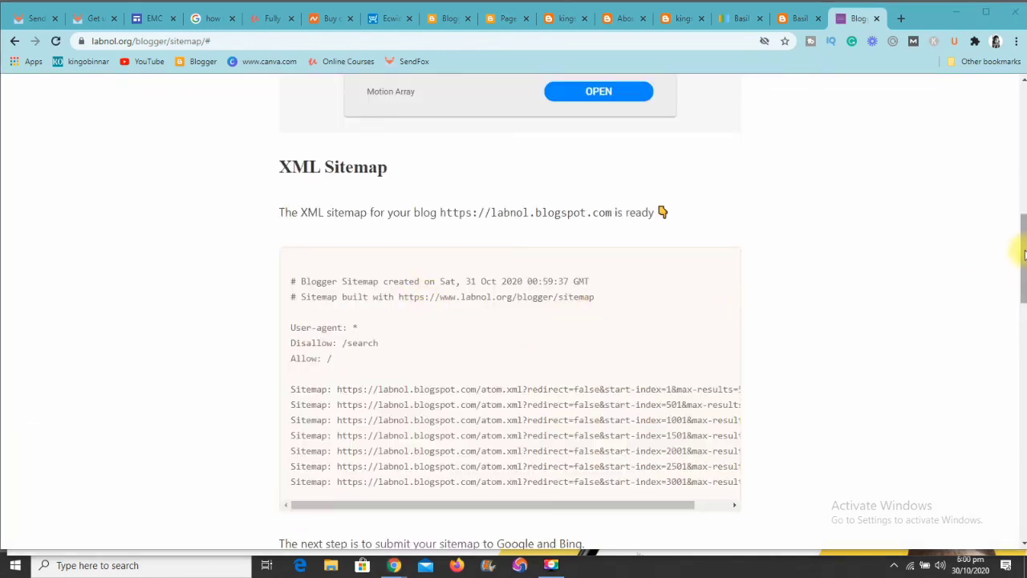
{"action": "left_click_drag", "start_coordinate": [1024, 248], "coordinate": [1024, 269]}
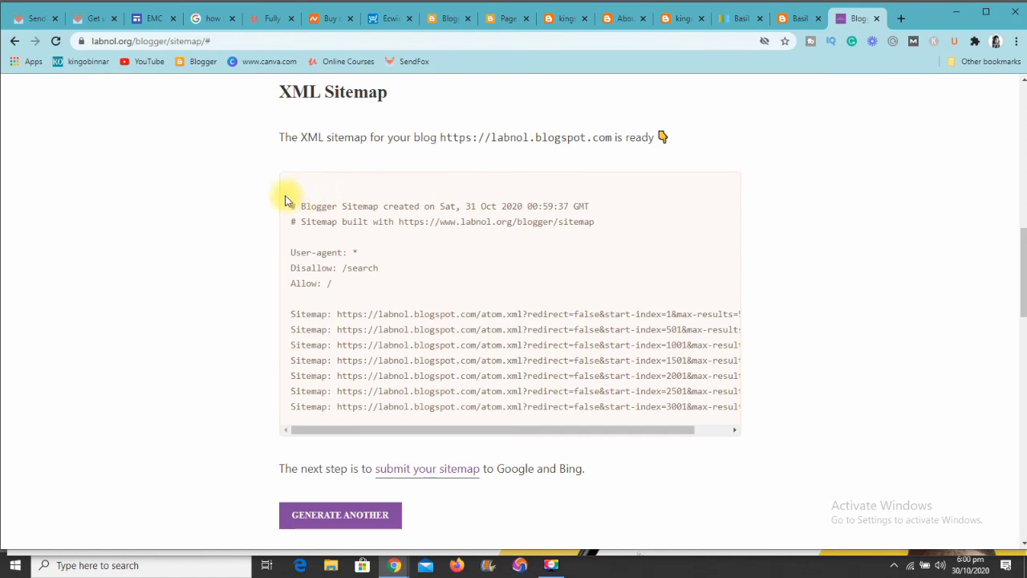
{"action": "left_click_drag", "start_coordinate": [291, 207], "coordinate": [727, 421]}
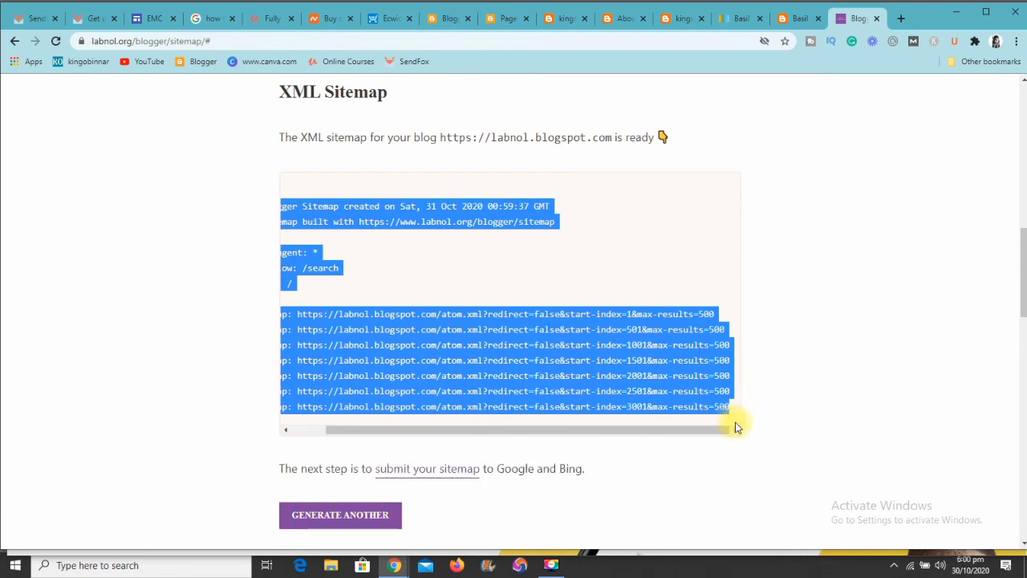
{"action": "right_click", "coordinate": [638, 373]}
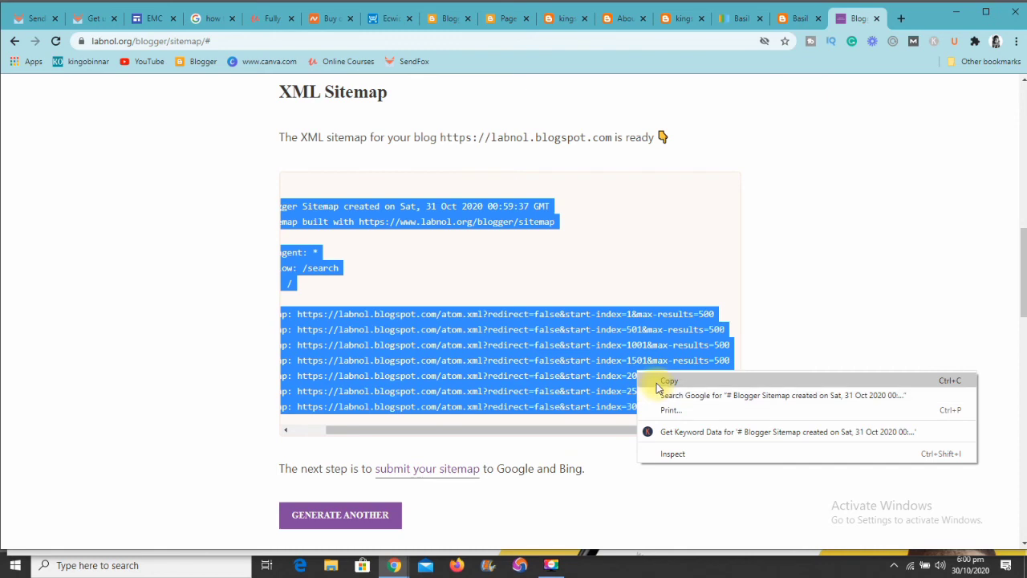
{"action": "left_click", "coordinate": [657, 383]}
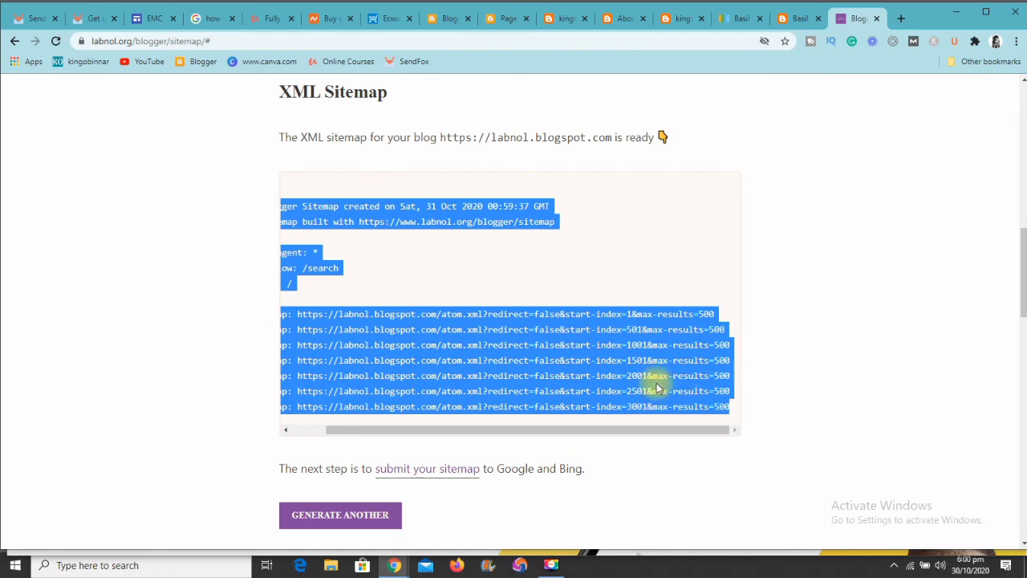
Step: Return to the Blogger settings, paste the copied sitemap text as the custom robots.txt, and cancel the edit without saving
{"action": "left_click", "coordinate": [446, 19]}
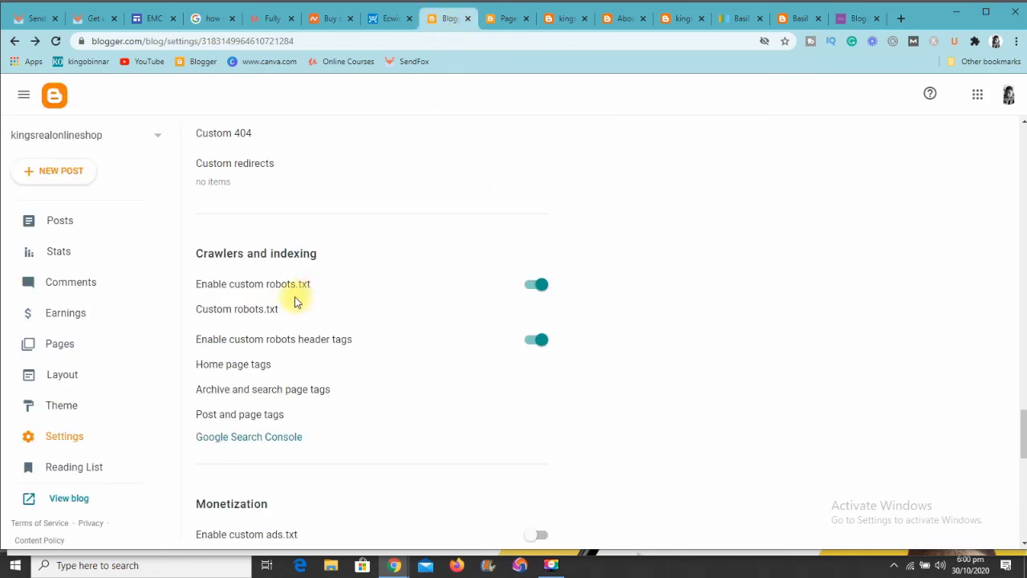
{"action": "left_click", "coordinate": [273, 312]}
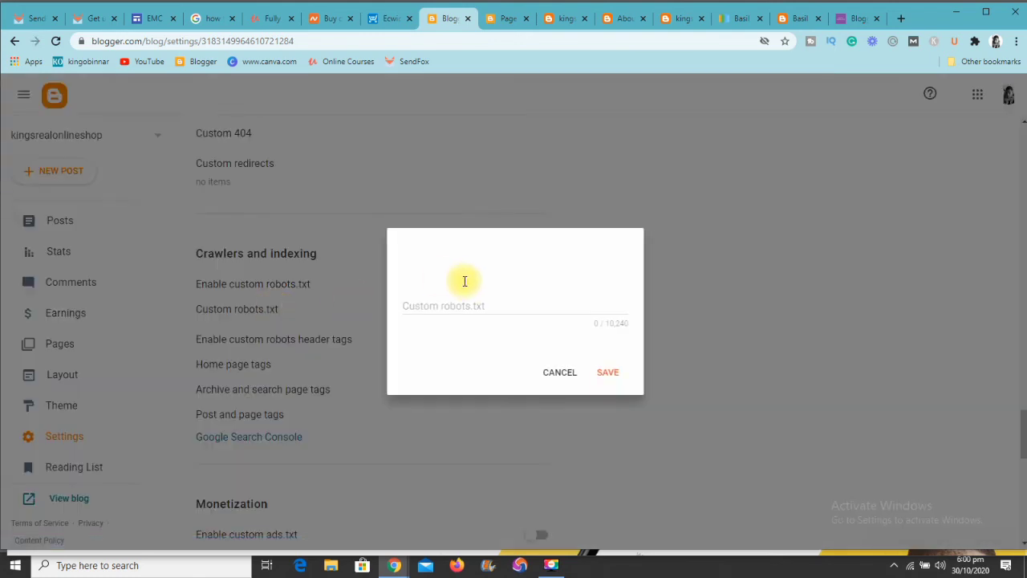
{"action": "right_click", "coordinate": [451, 299]}
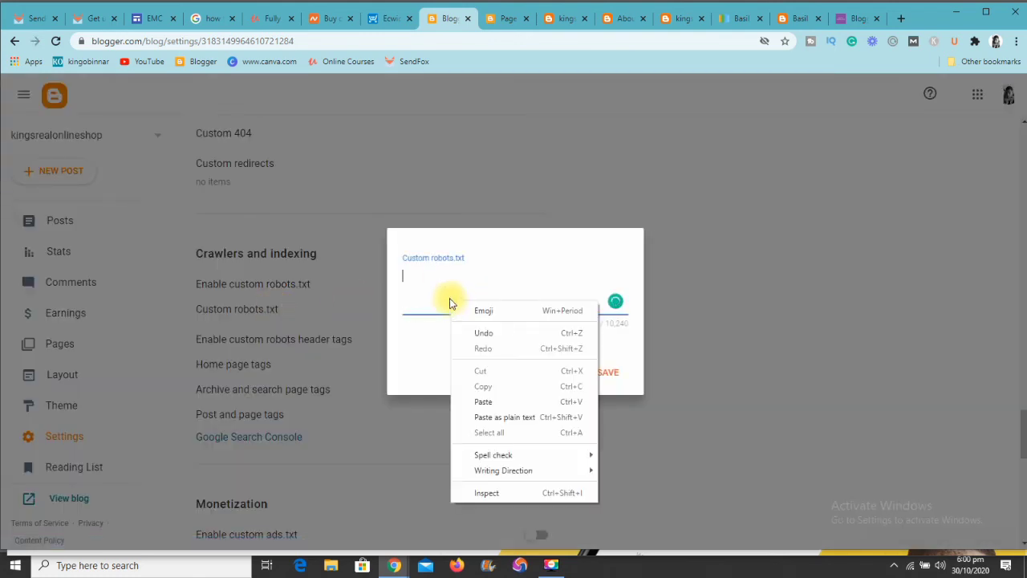
{"action": "left_click", "coordinate": [482, 401]}
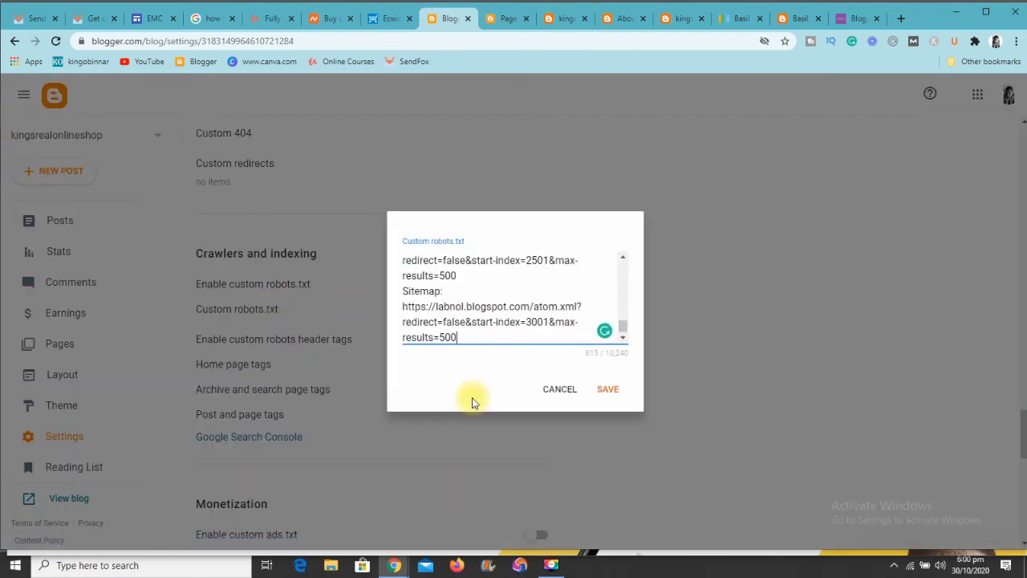
{"action": "left_click", "coordinate": [566, 390]}
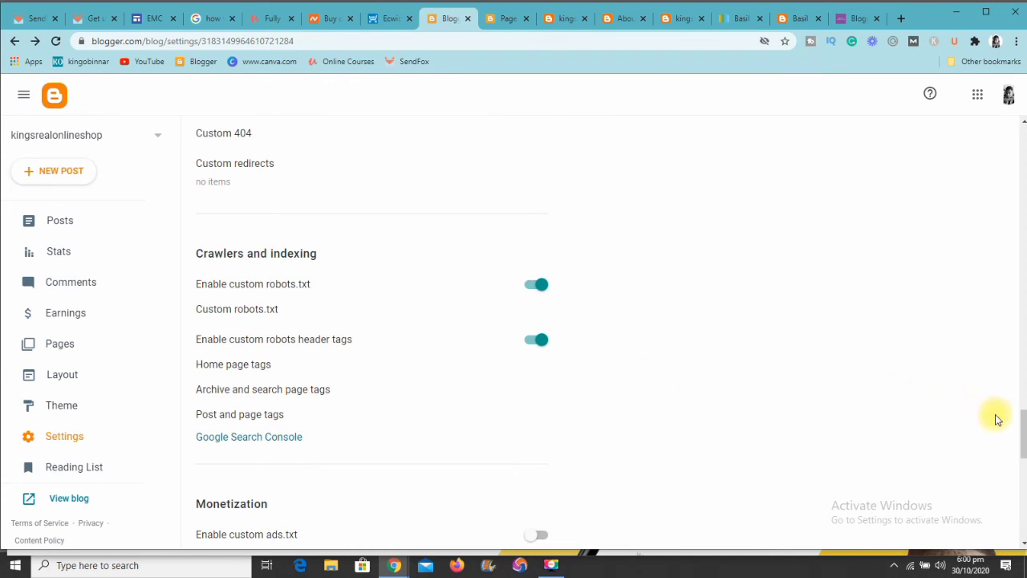
{"action": "left_click_drag", "start_coordinate": [1021, 422], "coordinate": [1022, 540]}
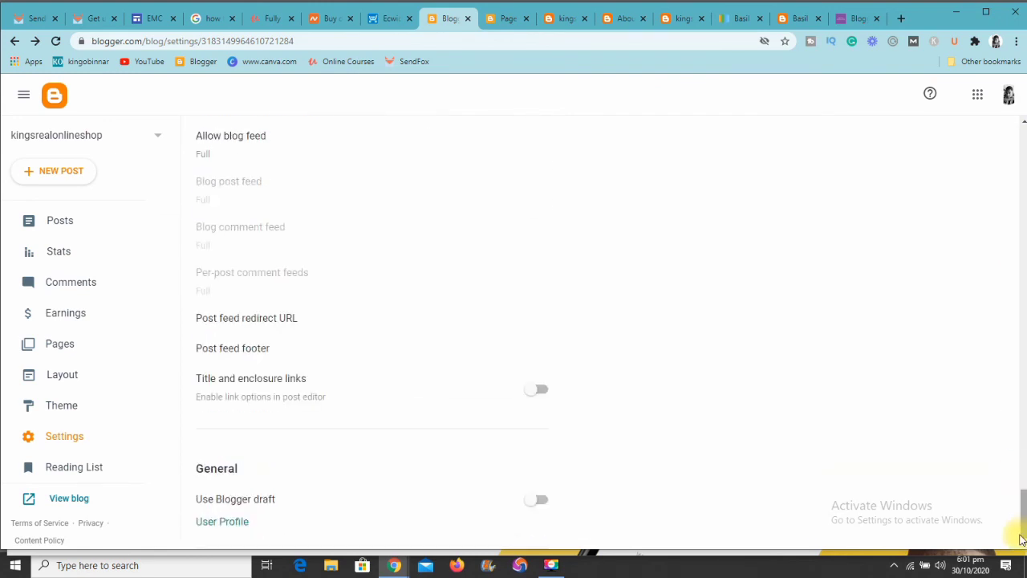